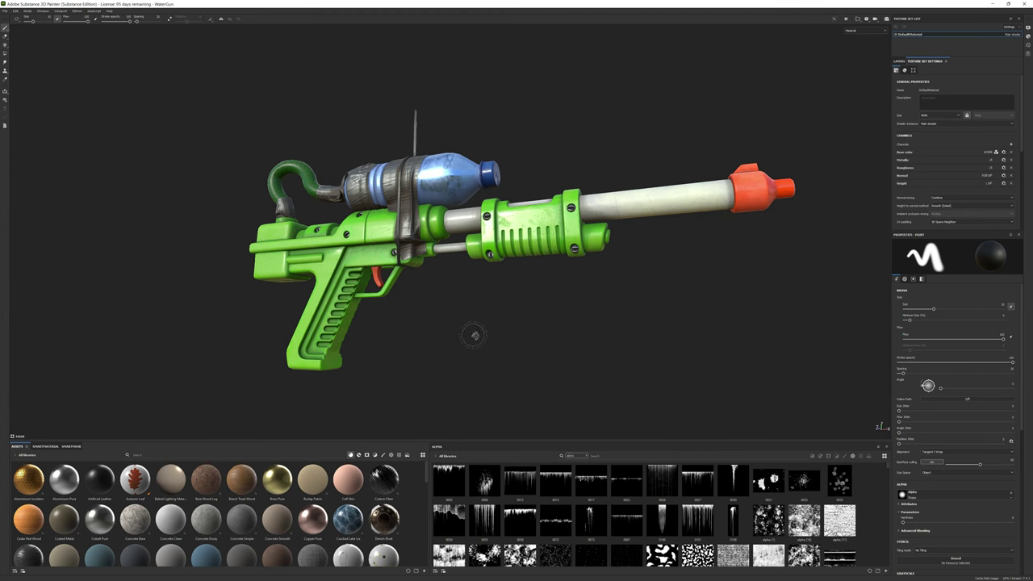
left_click_drag(473, 335, 450, 283, "alt")
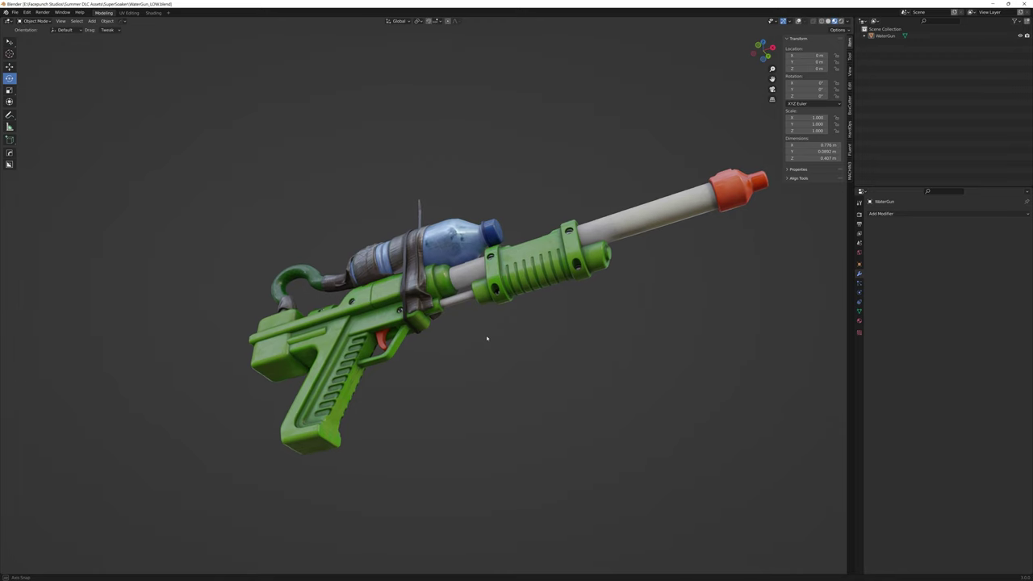
mouse_move(484, 339)
middle_mouse_down()
mouse_move(485, 355)
mouse_move(535, 357)
mouse_move(482, 348)
mouse_move(320, 360)
middle_mouse_up()
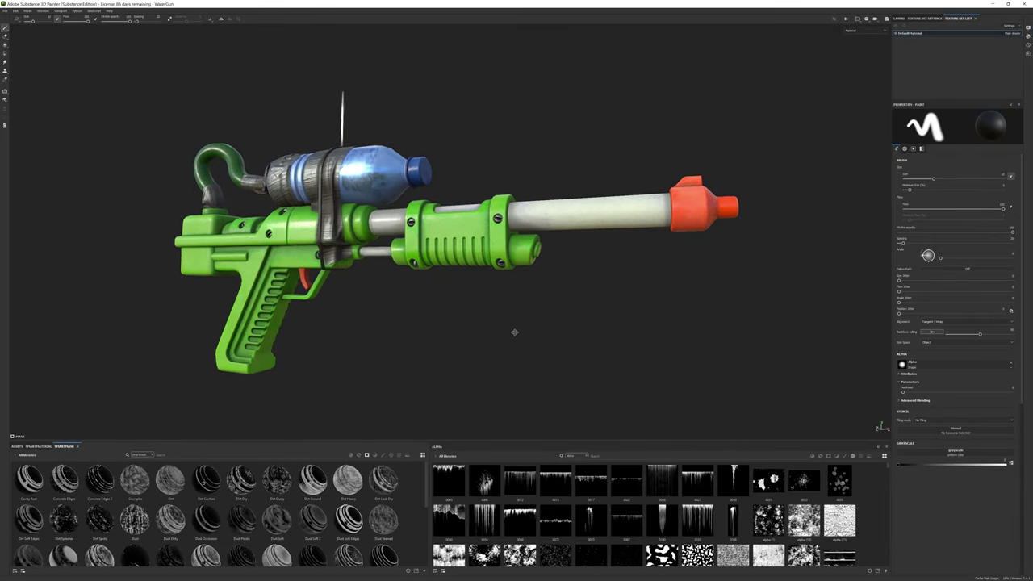
middle_click_drag(515, 332, 504, 354, "alt")
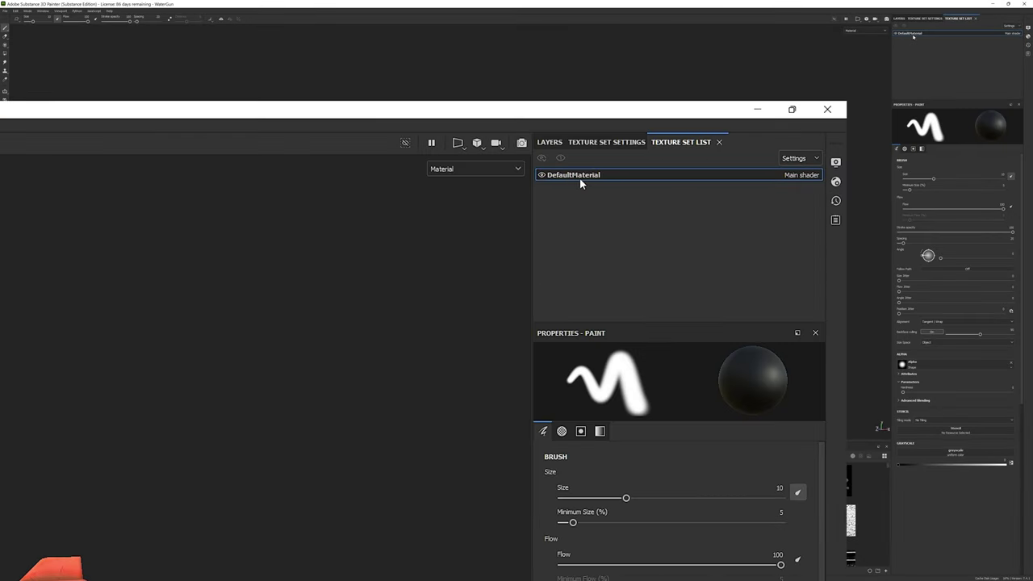
Rename the DefaultMaterial texture set to SuperGreenWaterGun
double_click(913, 34)
type("SuperAwesomeWaterGun")
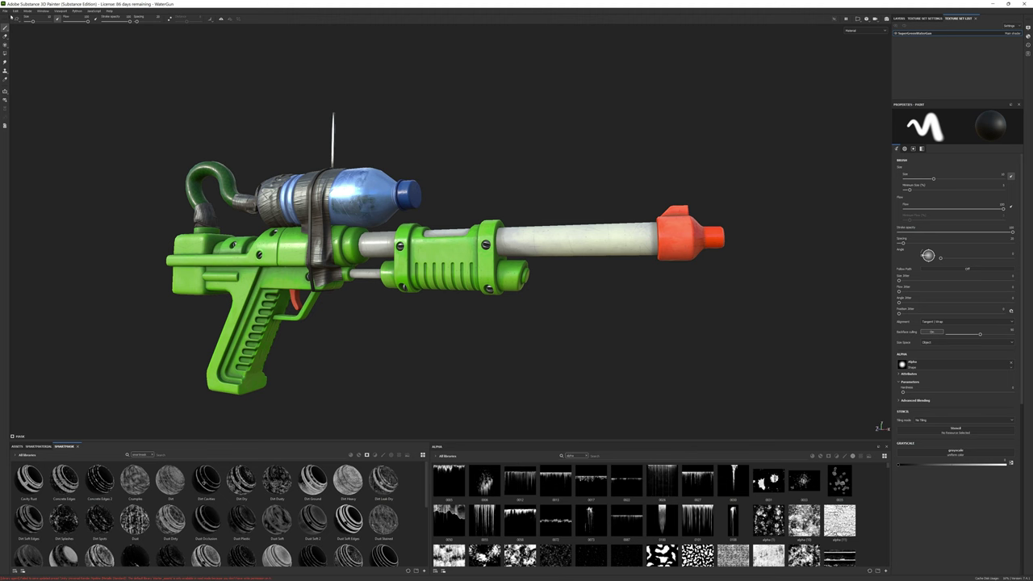
Open the texture export settings and set the output directory to the Example Textures folder inside From Substance to Blender
left_click(5, 11)
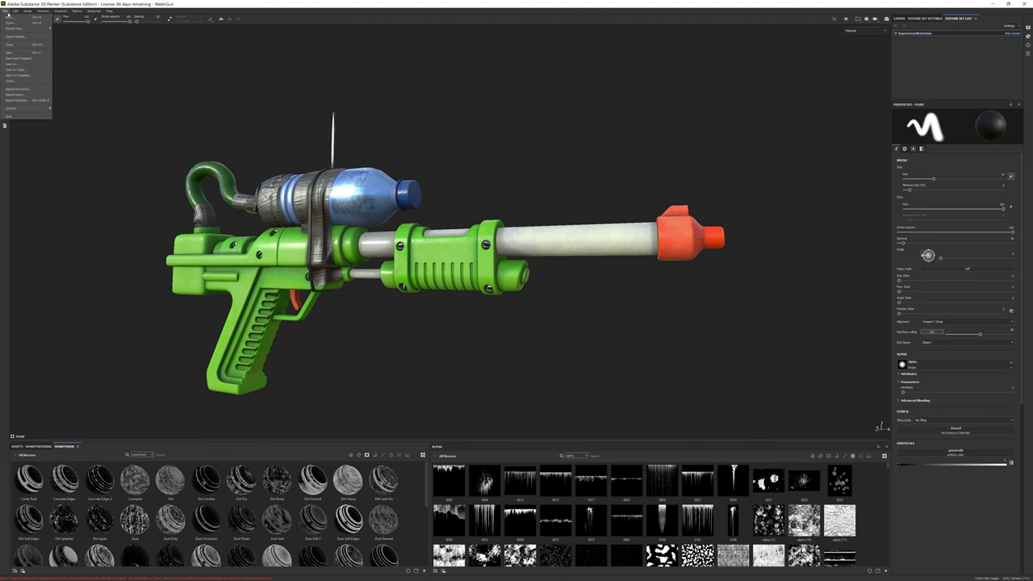
left_click(31, 99)
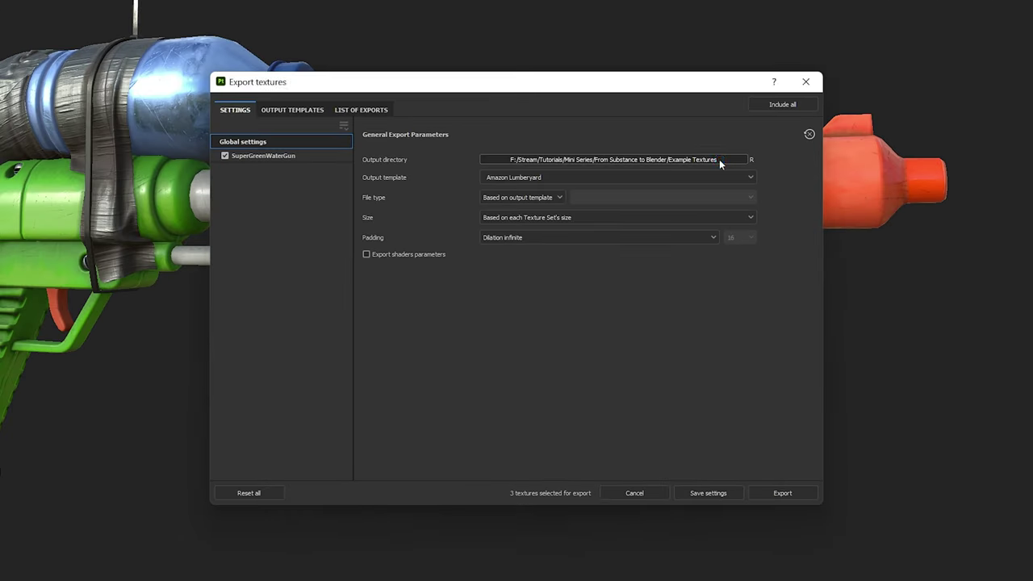
left_click(629, 227)
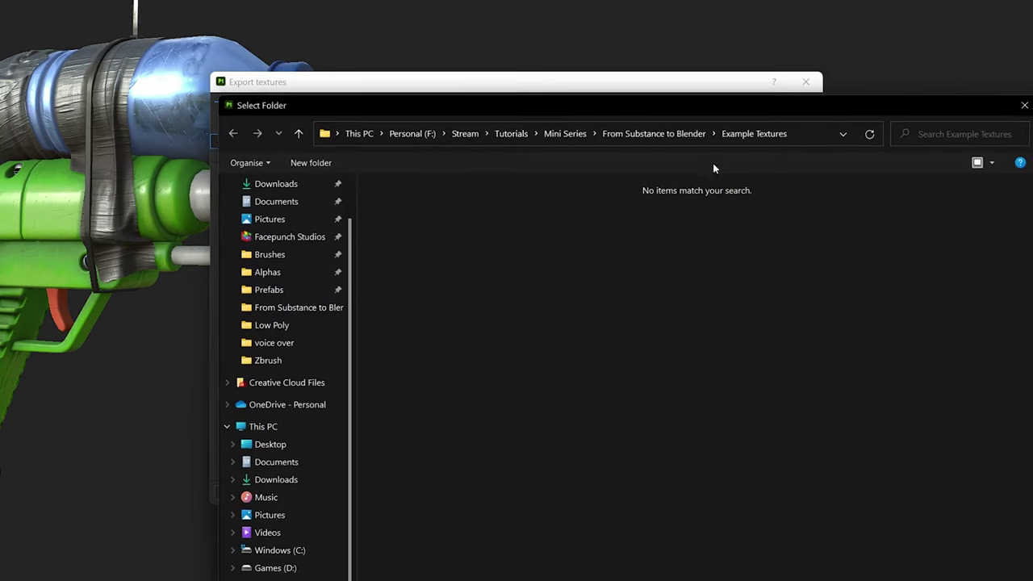
left_click(598, 218)
double_click(477, 213)
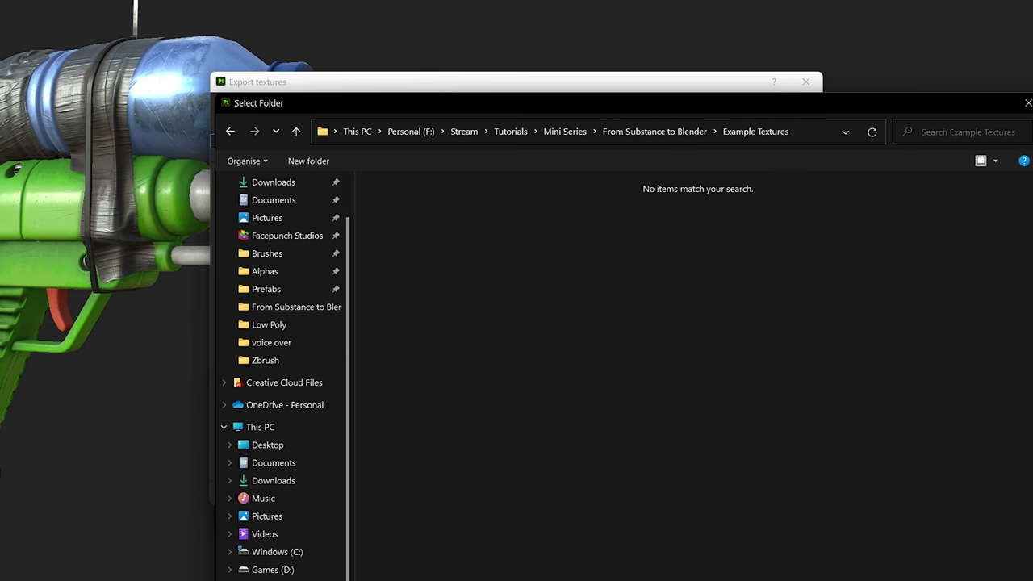
left_click(671, 437)
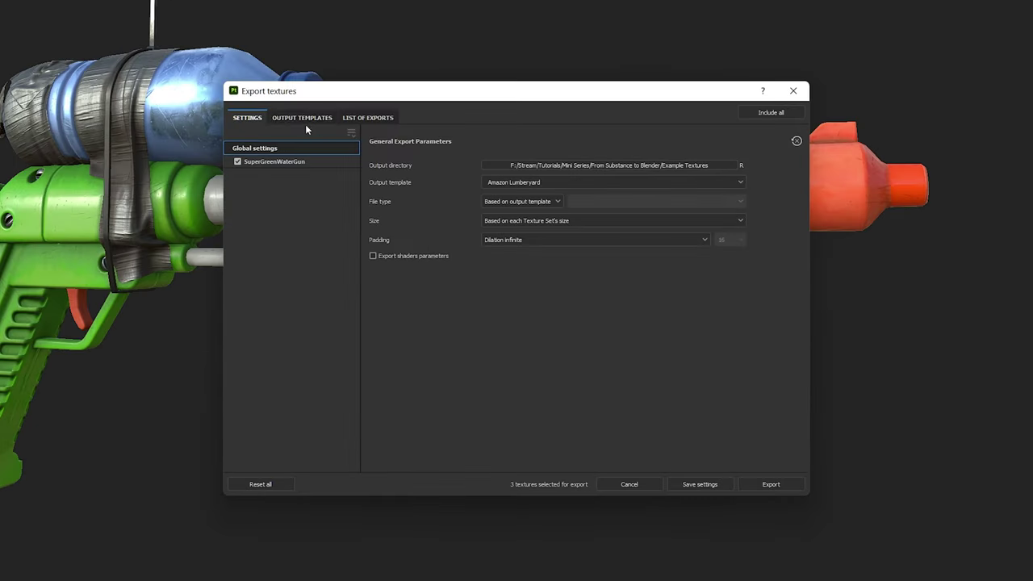
Duplicate the Unity Universal Render Pipeline (Metallic Standard) output template as the base for a custom preset
left_click(409, 204)
scroll(324, 303, "down", 2)
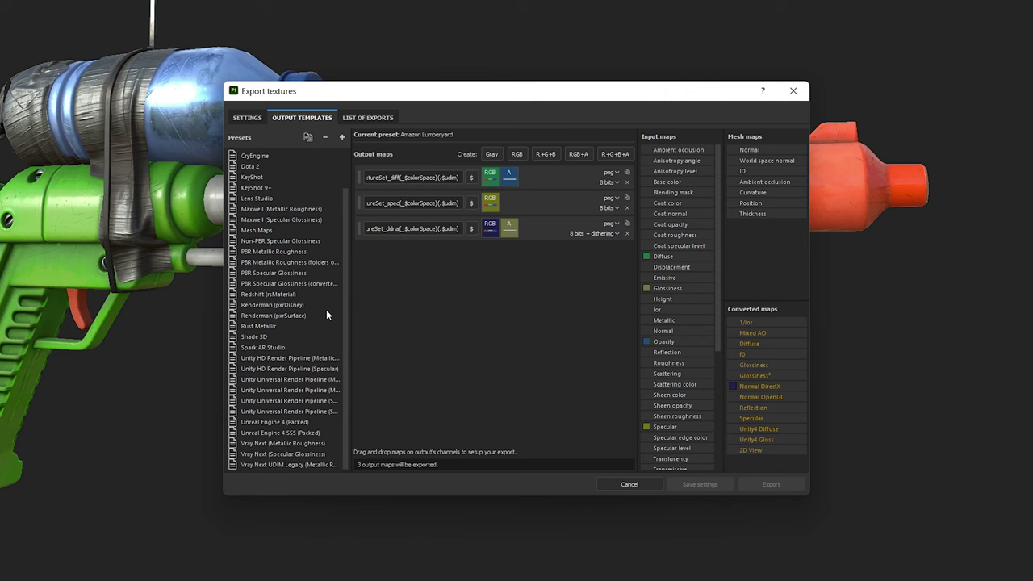
left_click_drag(223, 347, 102, 347)
left_click(215, 381)
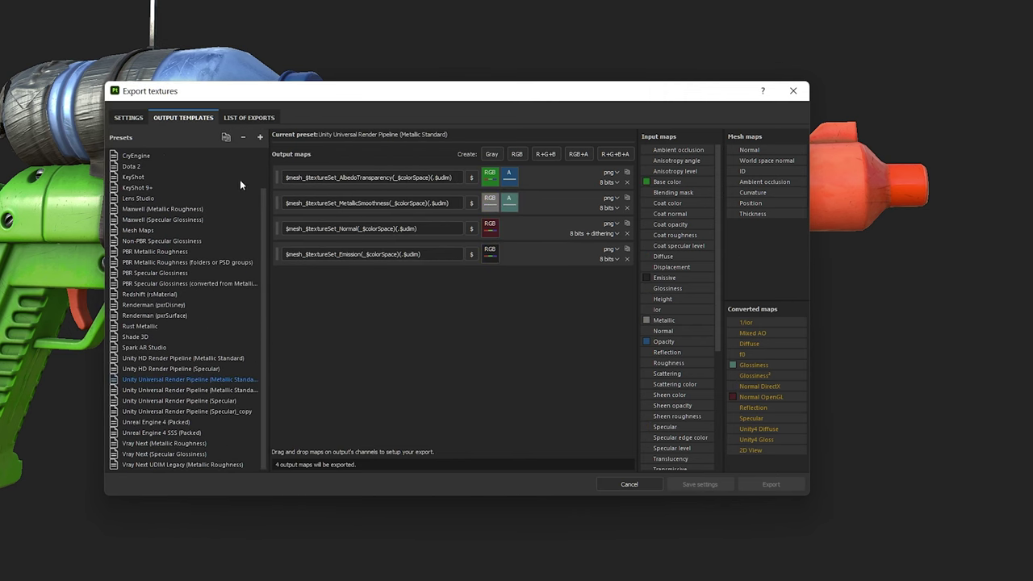
left_click(225, 138)
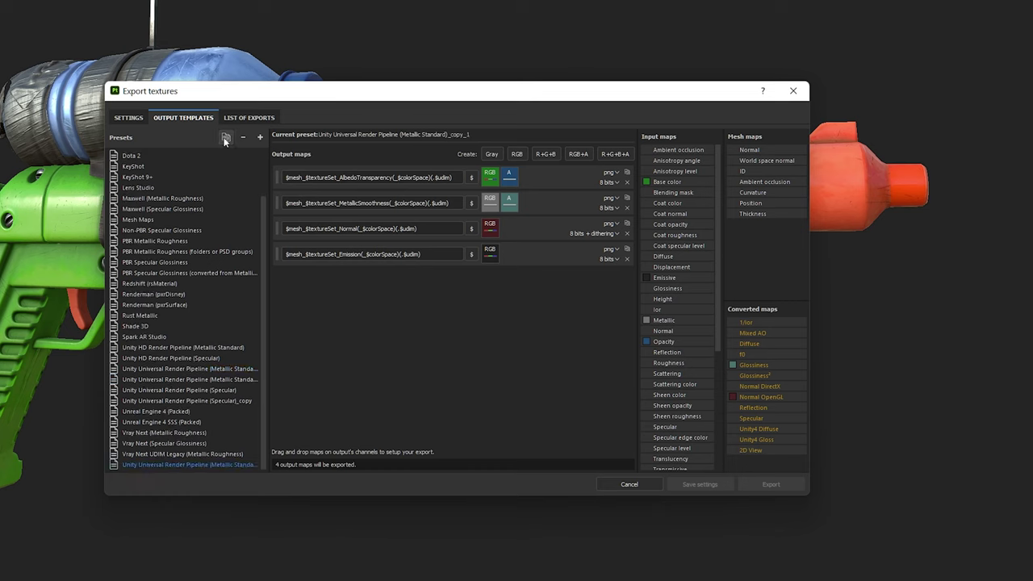
Rename the duplicated output template to Substance to Blender
right_click(191, 462)
left_click(196, 466)
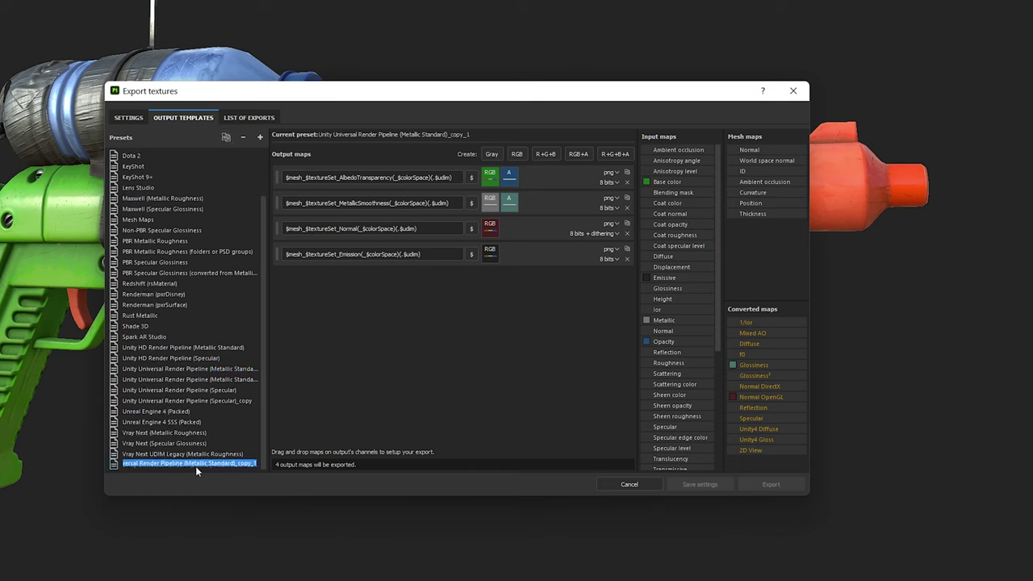
type("Substance")
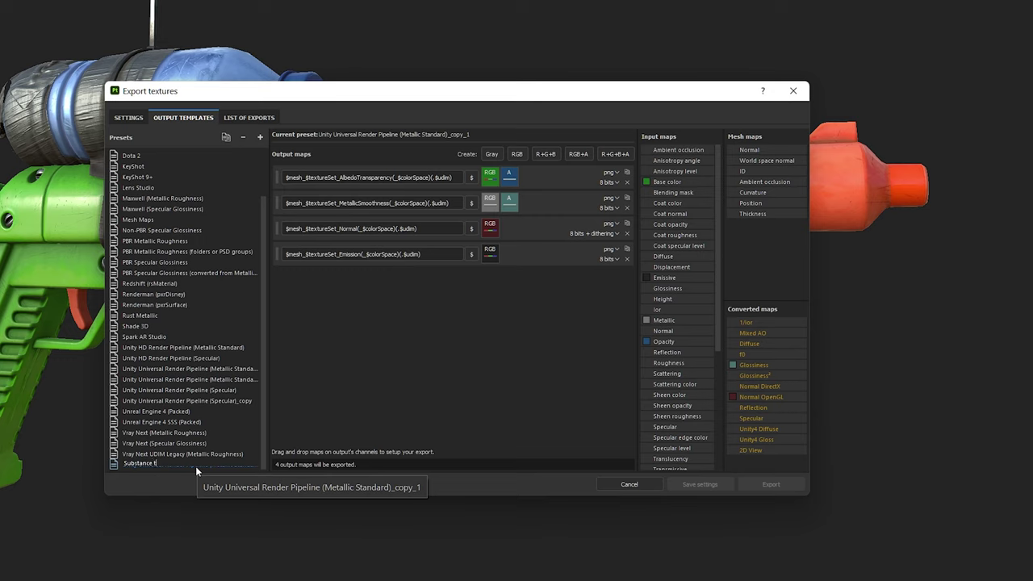
type(" to Blender")
key("Return")
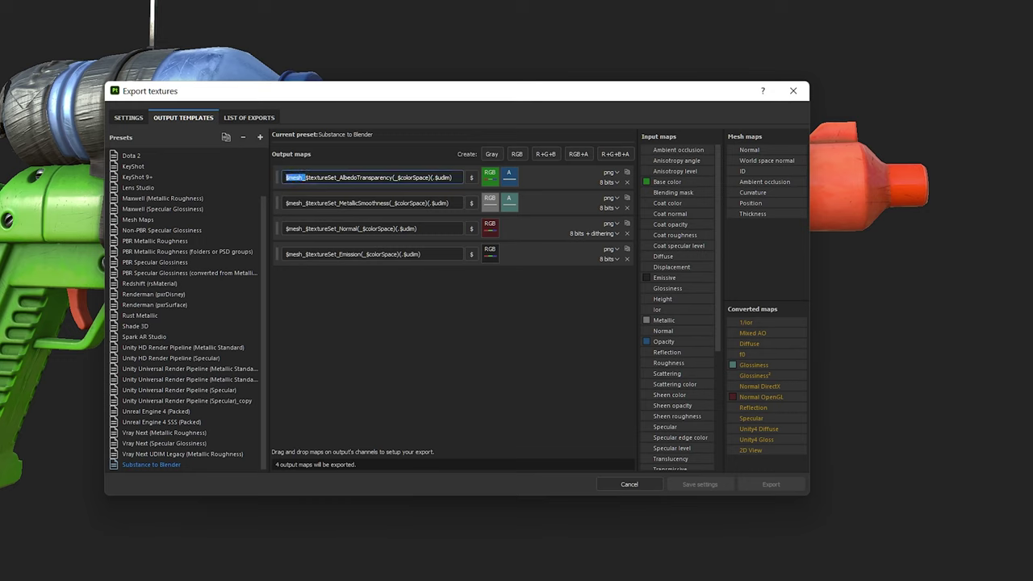
Shorten the first two output map names to $textureSet_Albedo and $textureSet_Metallic
key("BackSpace")
left_click_drag(433, 177, 361, 177)
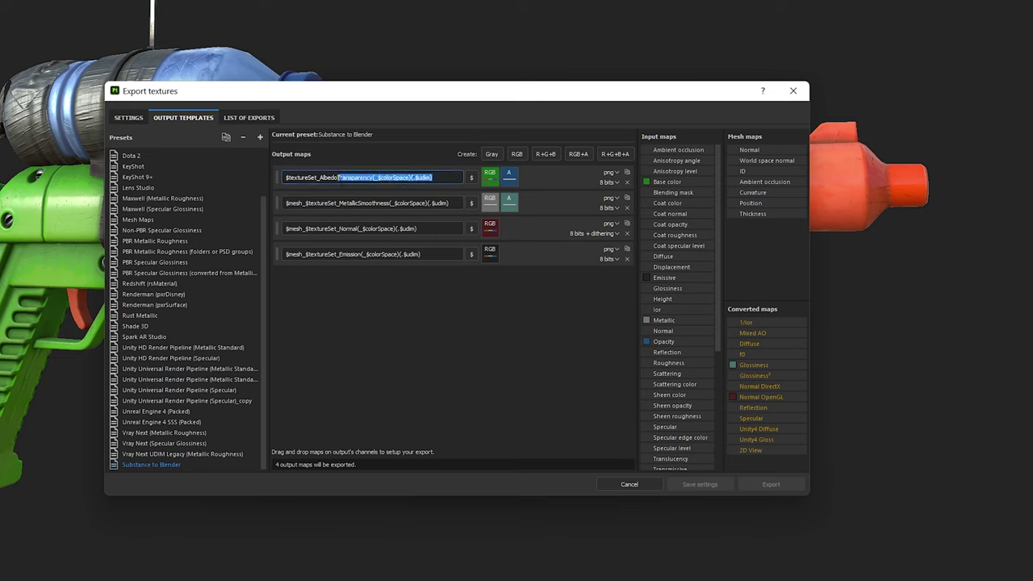
key("BackSpace")
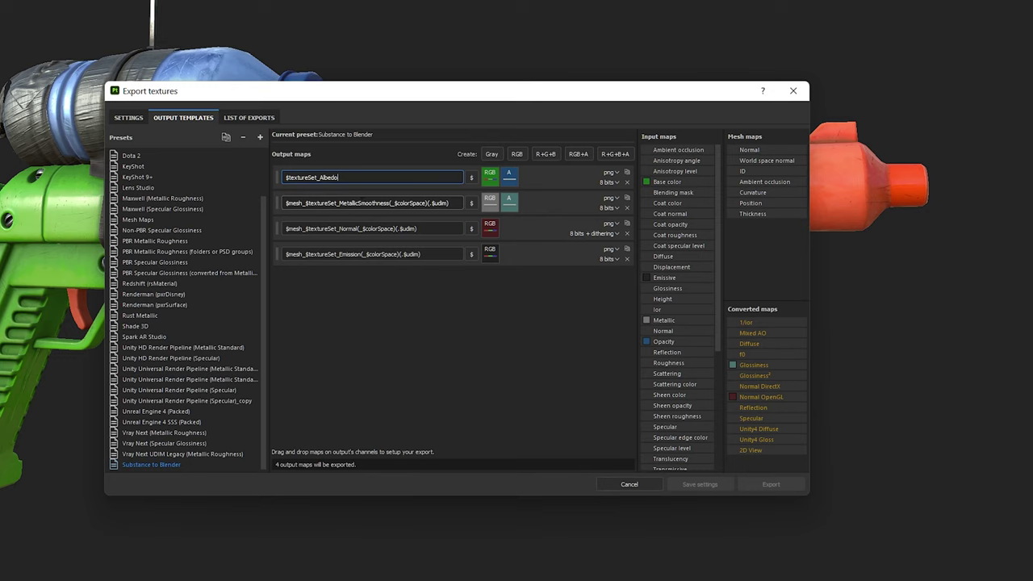
left_click_drag(449, 203, 272, 210)
key("BackSpace")
Shorten the normal and emission output map names to $textureSet_Normal and $textureSet_Emission
key("BackSpace")
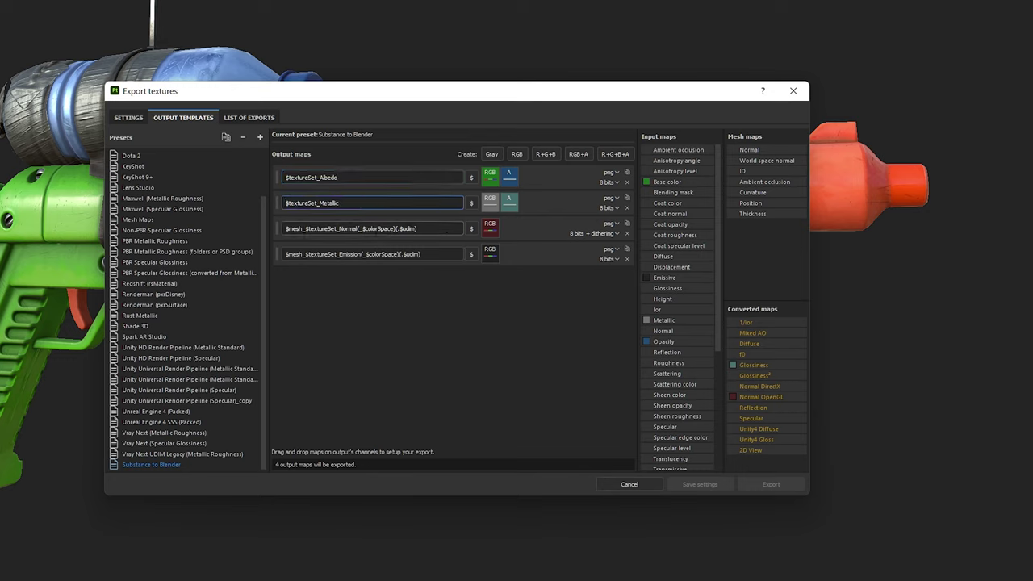
left_click_drag(425, 229, 284, 228)
key("BackSpace")
key("BackSpace")
left_click_drag(421, 254, 358, 255)
key("BackSpace")
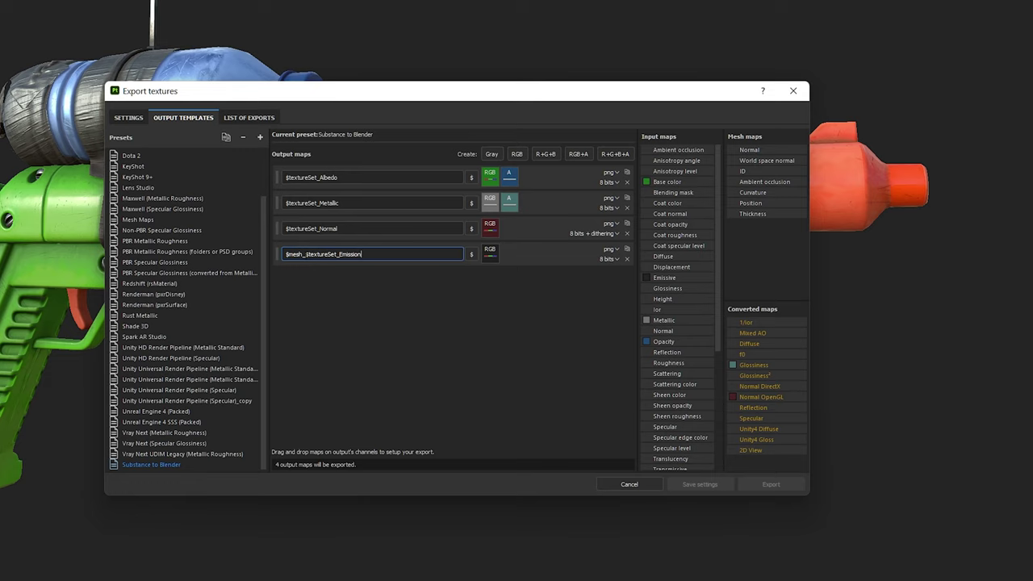
key("BackSpace")
left_click(468, 292)
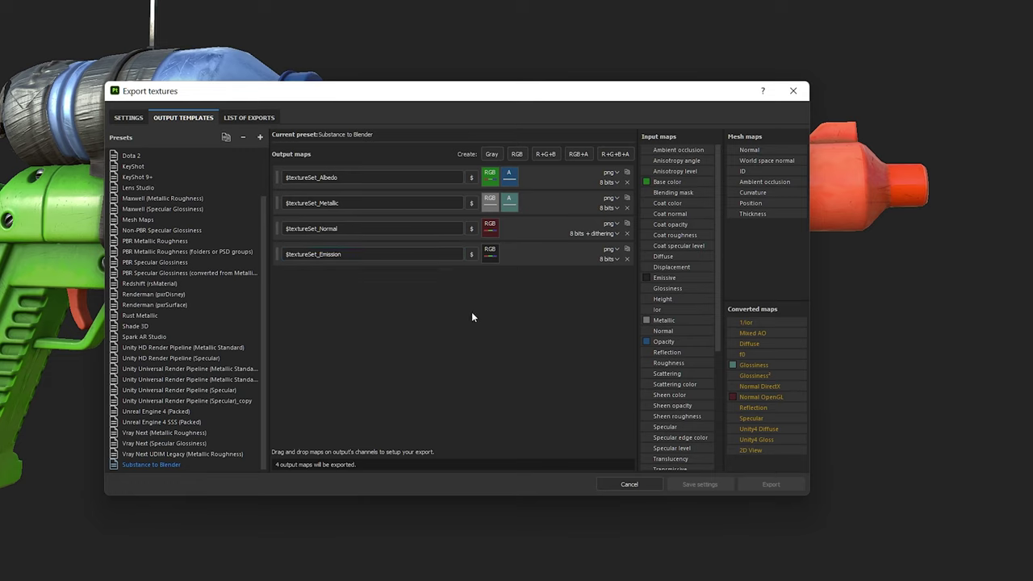
Add an RGB output map fed by the gray channel of the Ambient occlusion mesh map and name it $textureSet_AO
left_click(517, 154)
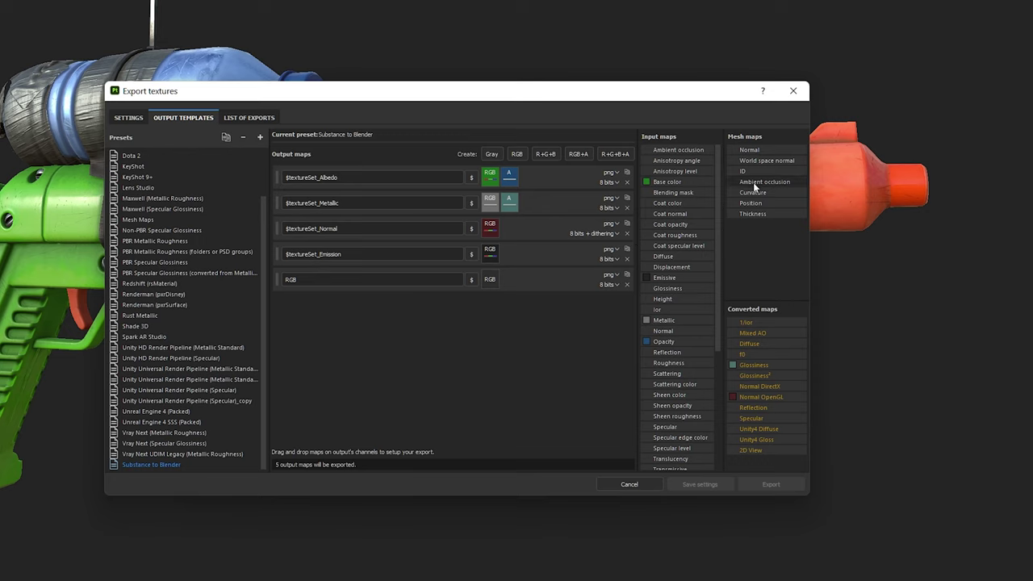
left_click_drag(764, 181, 488, 282)
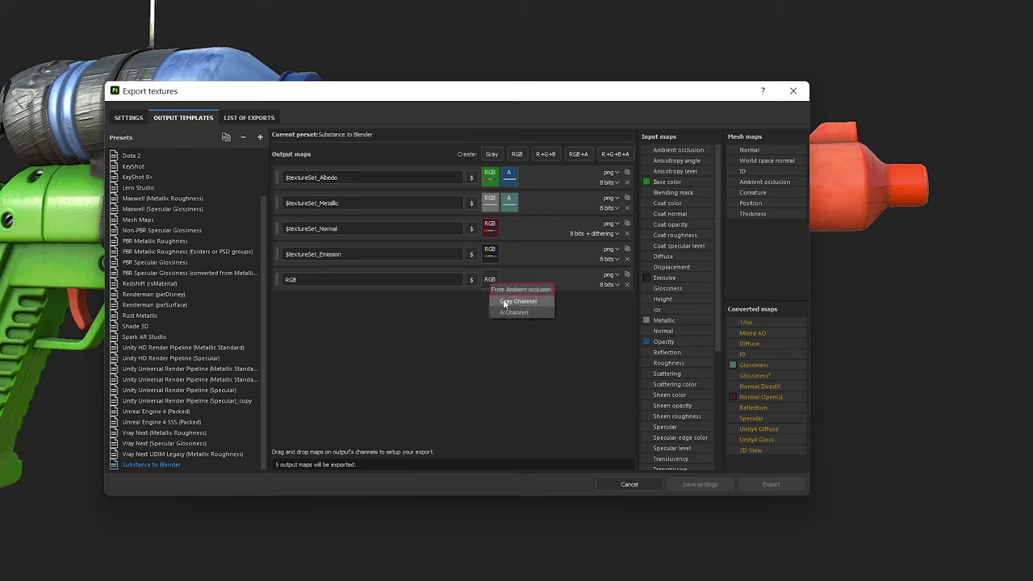
left_click(503, 300)
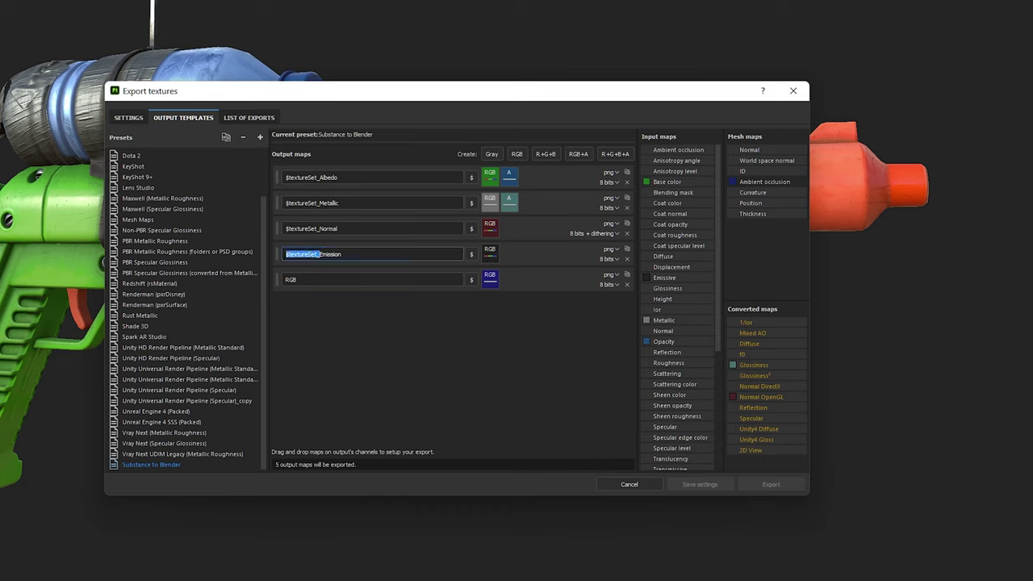
key("Tab")
type("$textureSet_")
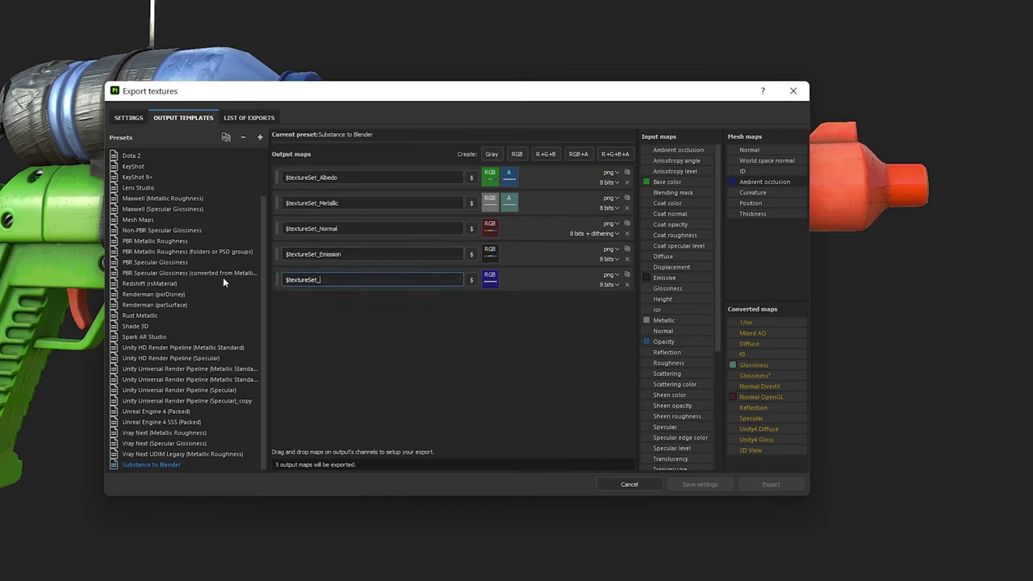
type("AO")
left_click(397, 347)
Set the output template in the general export parameters to Substance to Blender
left_click(123, 118)
left_click(418, 181)
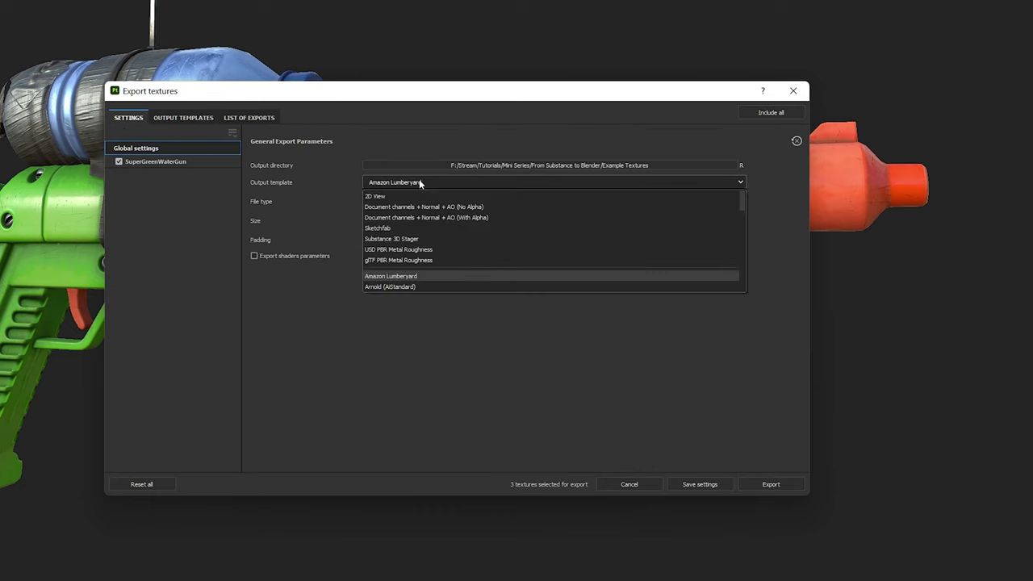
left_click_drag(743, 193, 747, 272)
left_click(455, 284)
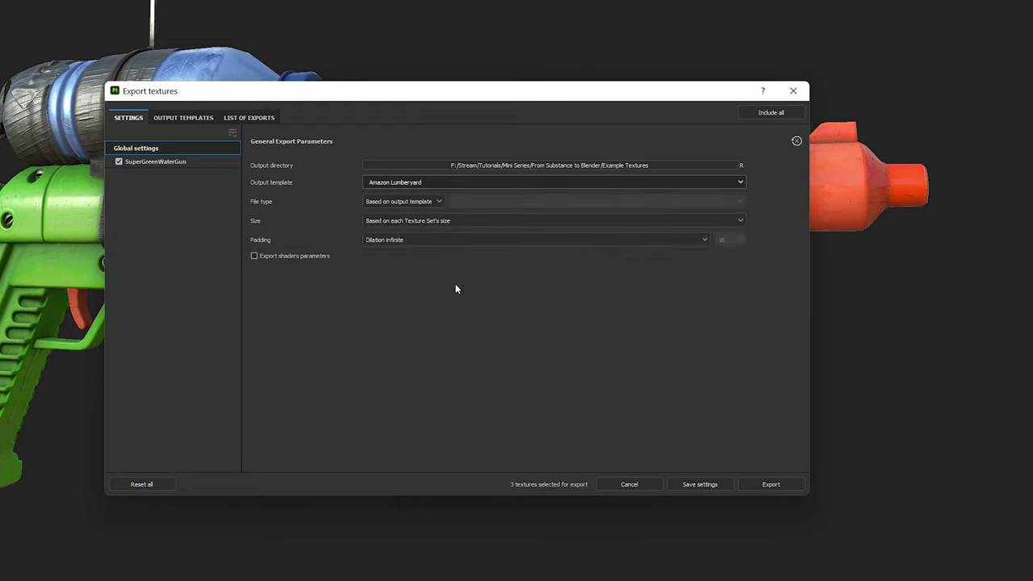
Set the export file type to targa with 8 bits + dithering
left_click(436, 201)
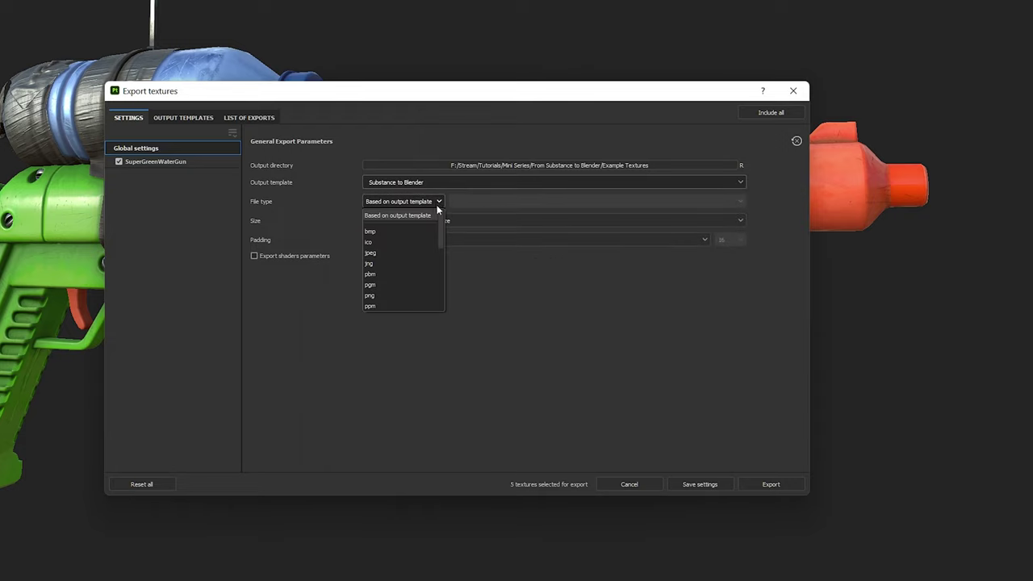
left_click_drag(441, 225, 441, 239)
left_click(407, 268)
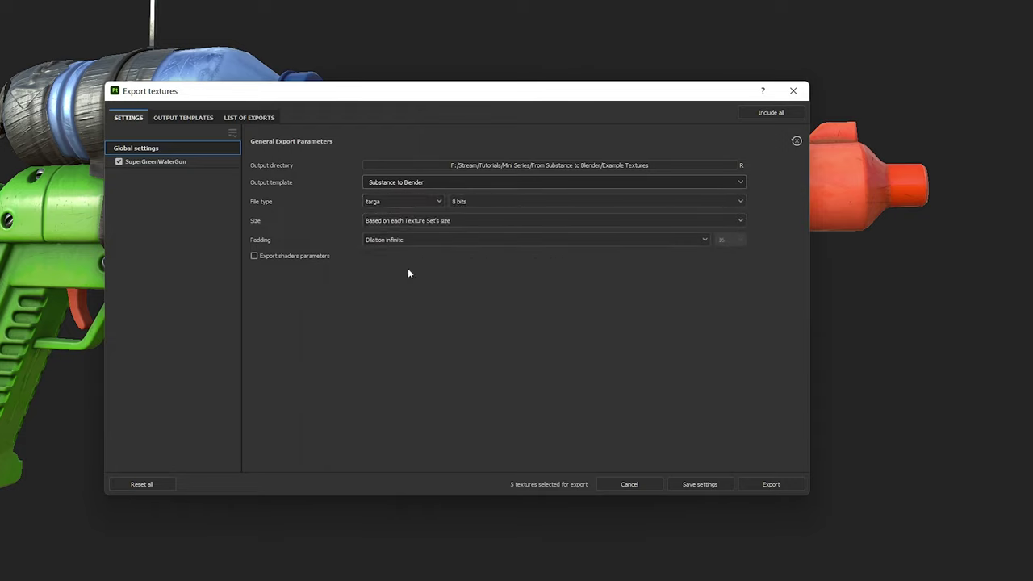
left_click(476, 202)
left_click(474, 227)
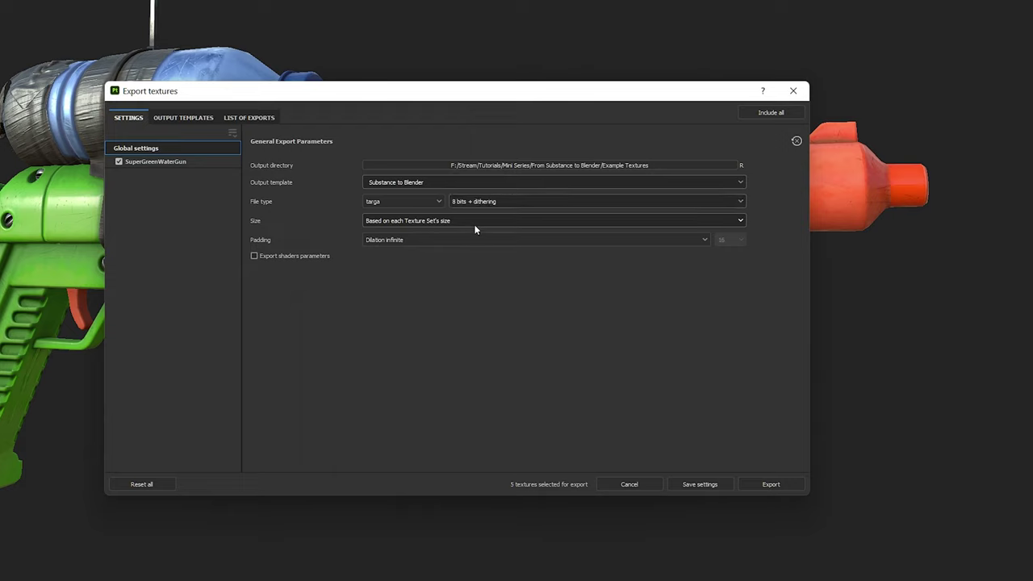
Set the export size to 4096 and export the textures
left_click(474, 222)
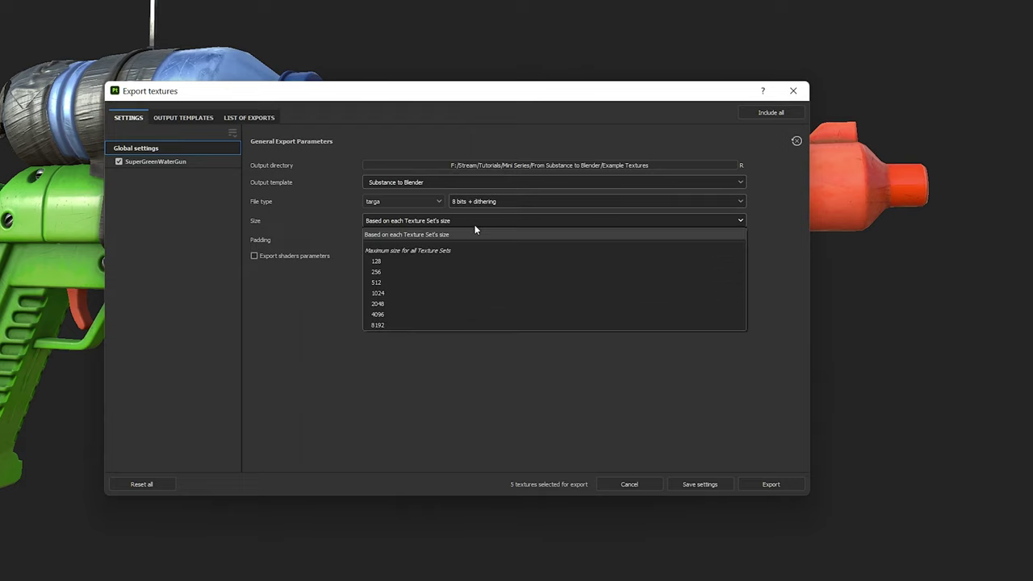
left_click(443, 314)
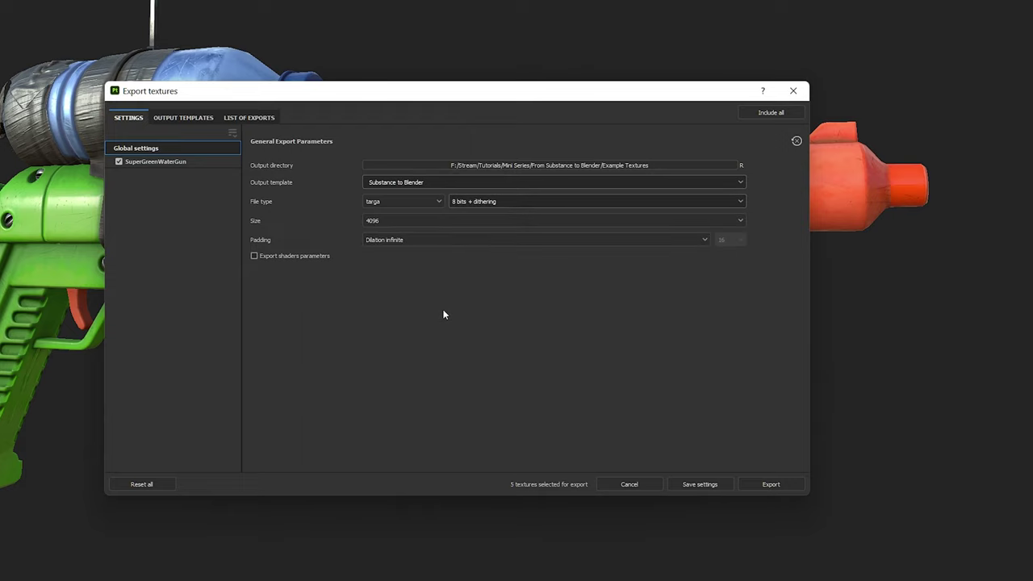
left_click(769, 483)
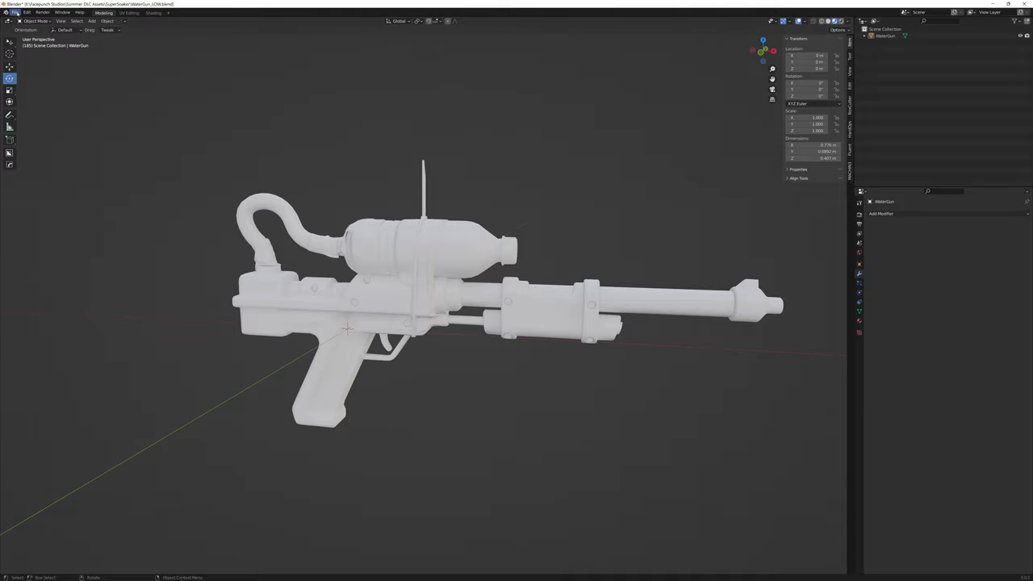
Switch to the Shading workspace and check in the add-on preferences that Node Wrangler is enabled
left_click(151, 14)
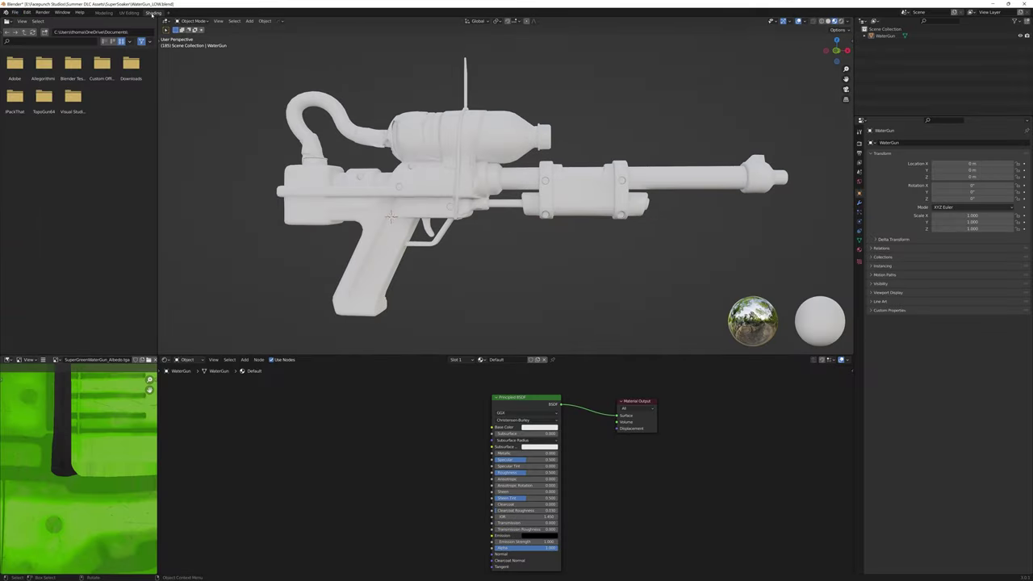
left_click(26, 13)
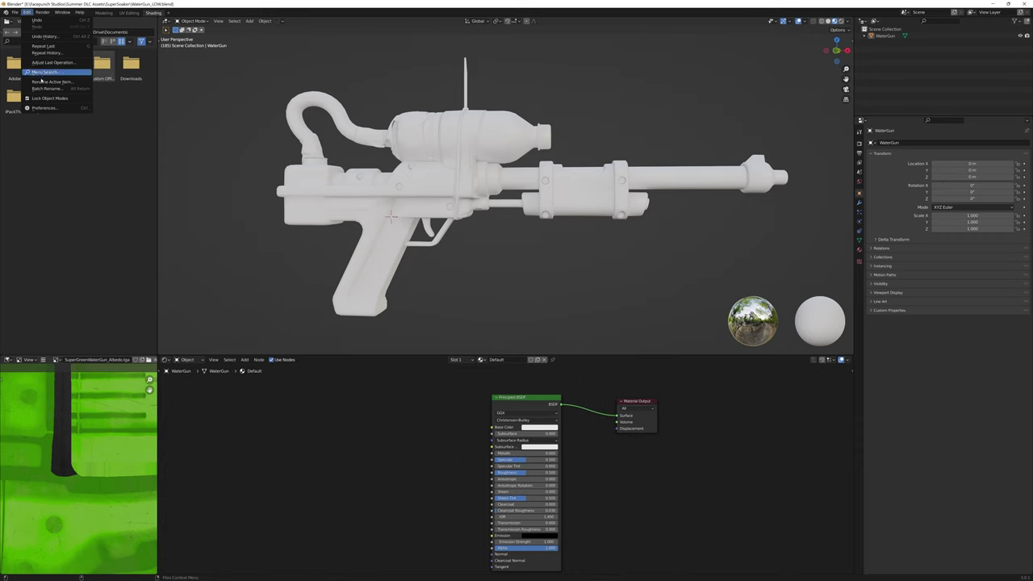
left_click(49, 108)
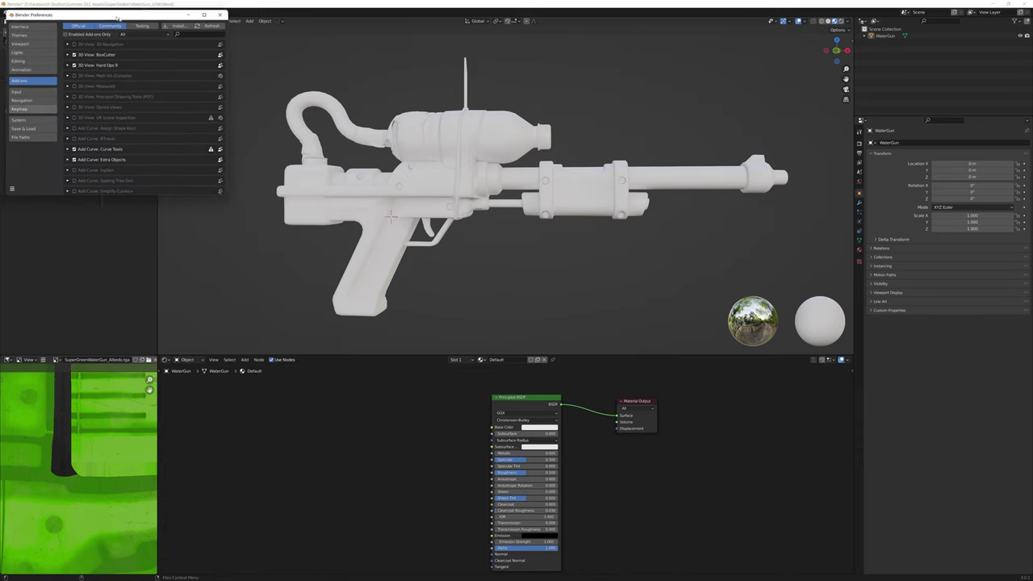
left_click_drag(123, 13, 272, 94)
left_click(342, 113)
type("node")
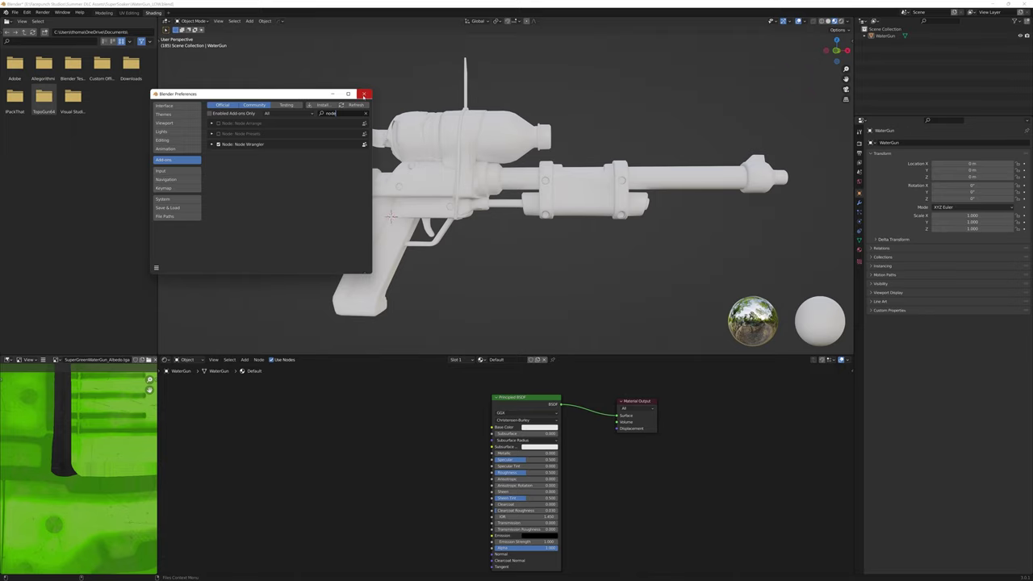
left_click(364, 94)
Rename the water gun's material to SuperGreenWaterGun
type("Super")
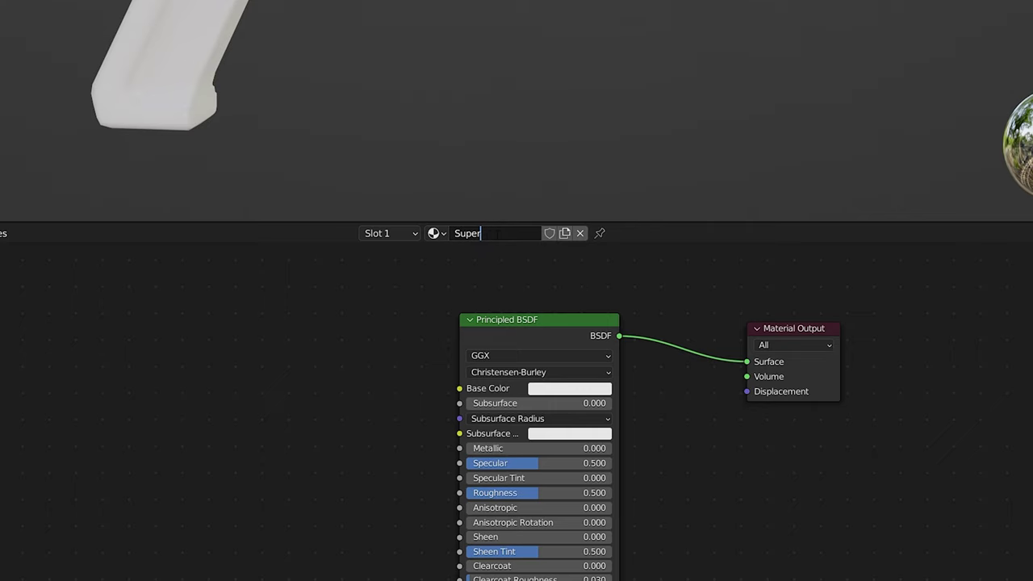
type("GreenWaterGun")
key("Return")
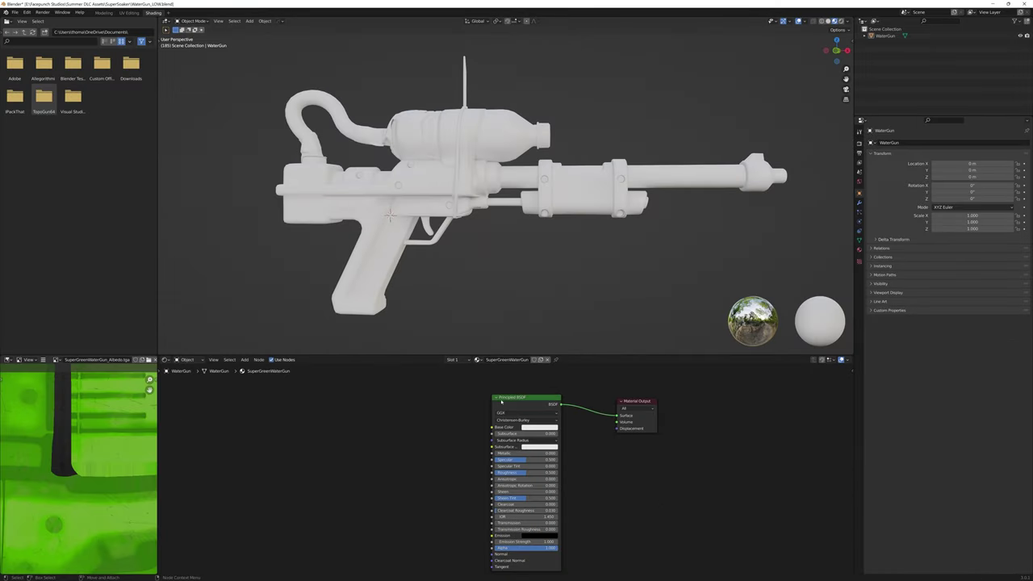
Run Principled Texture Setup on the Principled BSDF node with all four SuperGreenWaterGun textures from the Example Textures folder
key("ctrl+shift+t")
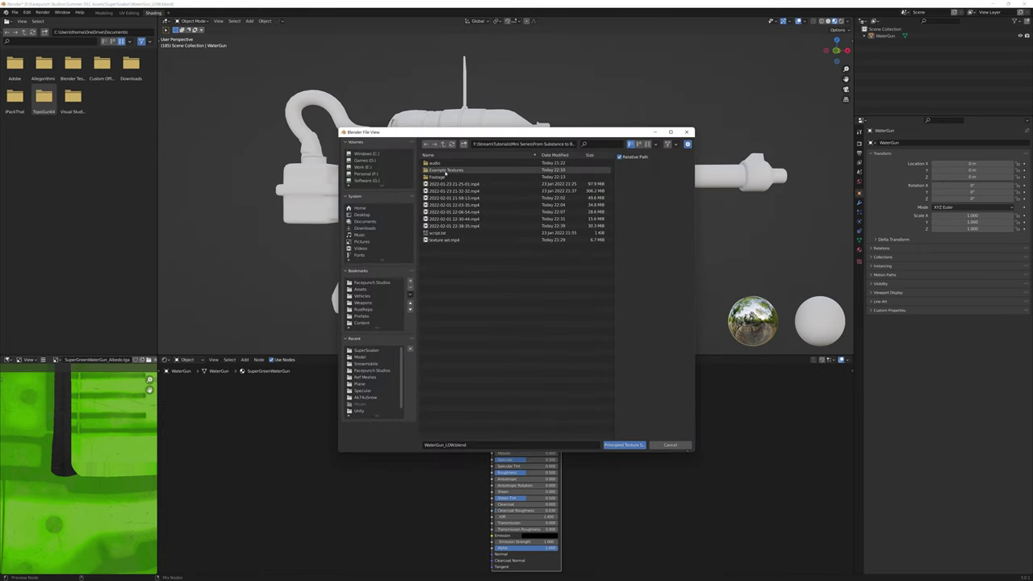
double_click(440, 170)
left_click_drag(461, 200, 452, 162)
left_click(622, 446)
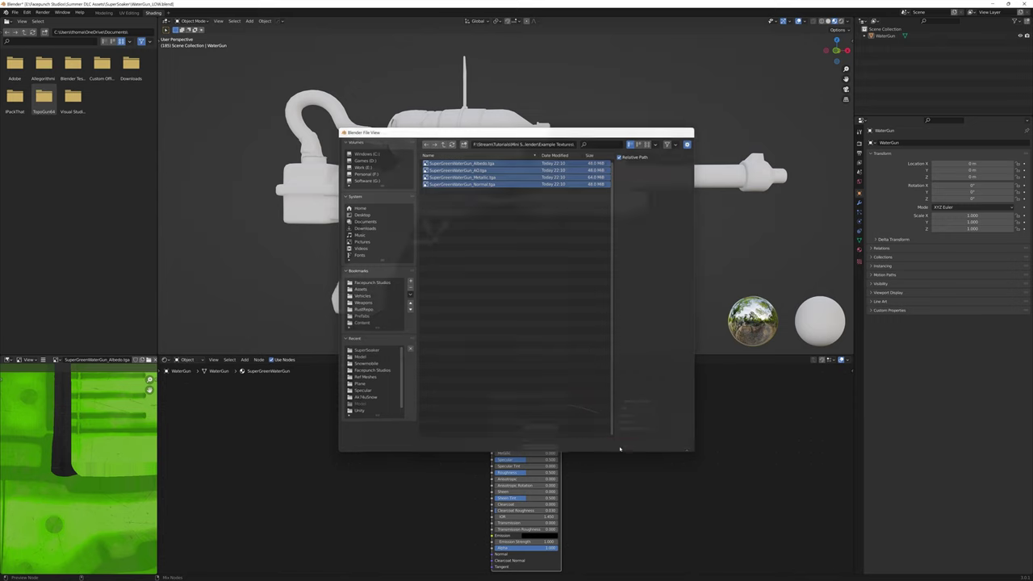
Link the Metallic texture node's Alpha output to the Roughness input of the Principled BSDF
middle_click_drag(431, 417, 526, 420)
scroll(534, 456, "down", 5)
scroll(525, 421, "up", 2)
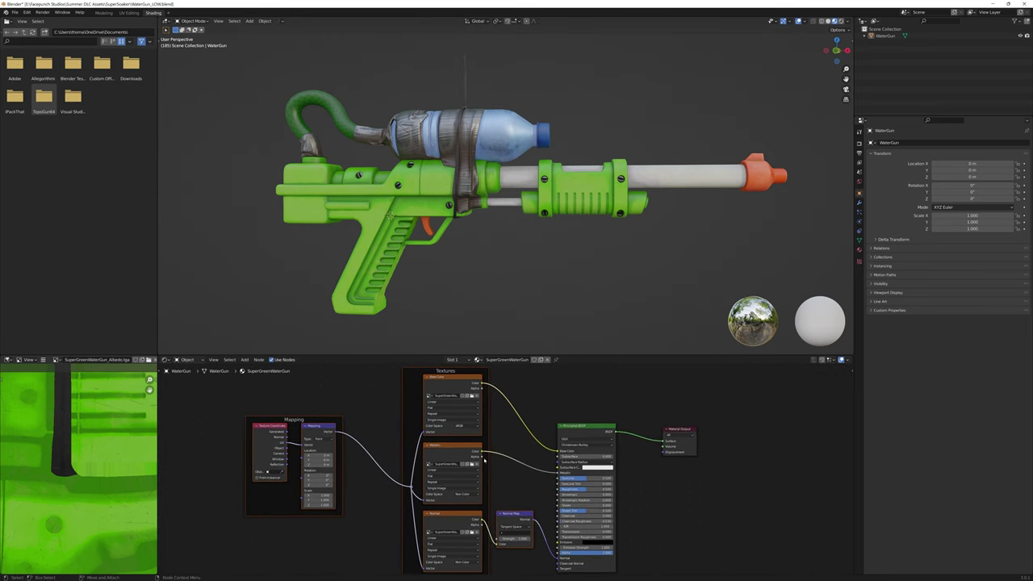
left_click_drag(483, 458, 558, 492)
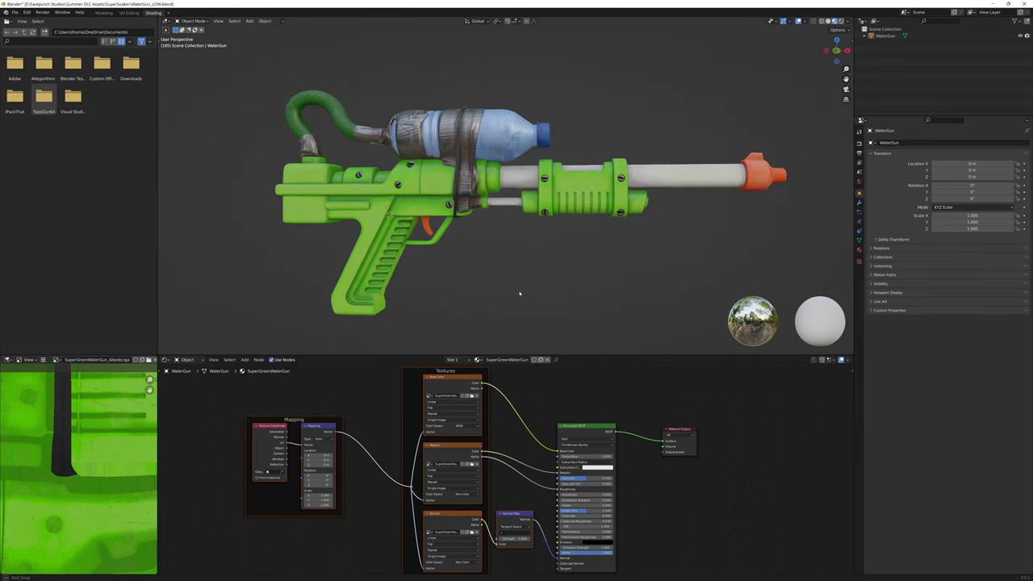
middle_click_drag(519, 293, 581, 290)
Add an Invert node and insert it on the link between the Metallic texture's Alpha and the Roughness input
left_click(619, 410)
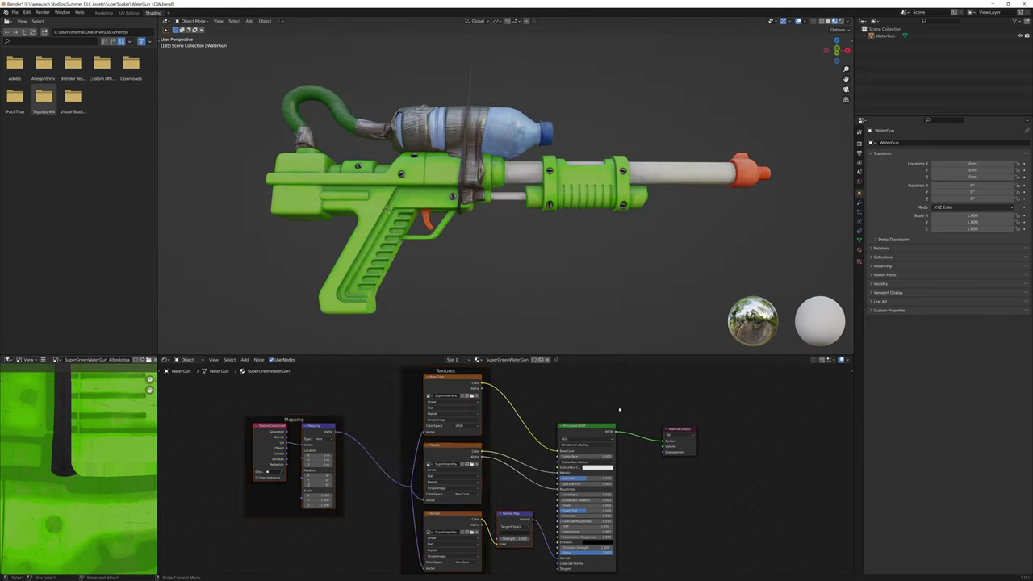
key("shift+a")
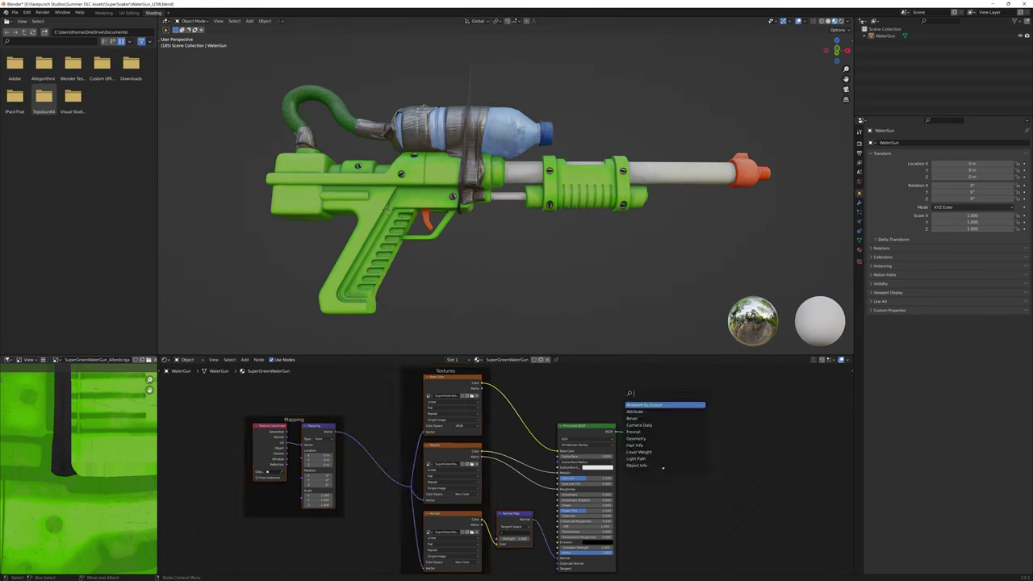
type("invert")
key("Return")
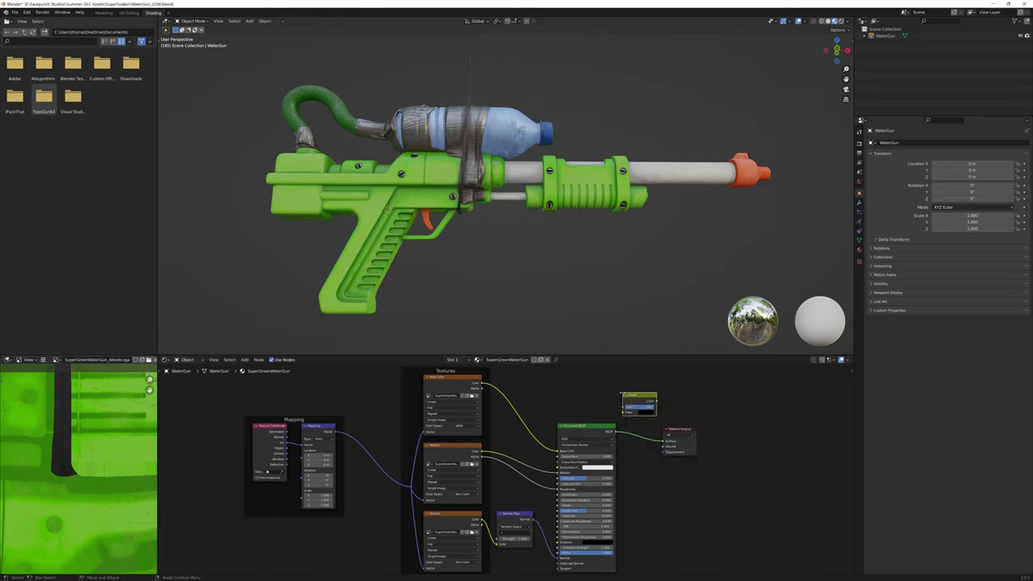
left_click(517, 478)
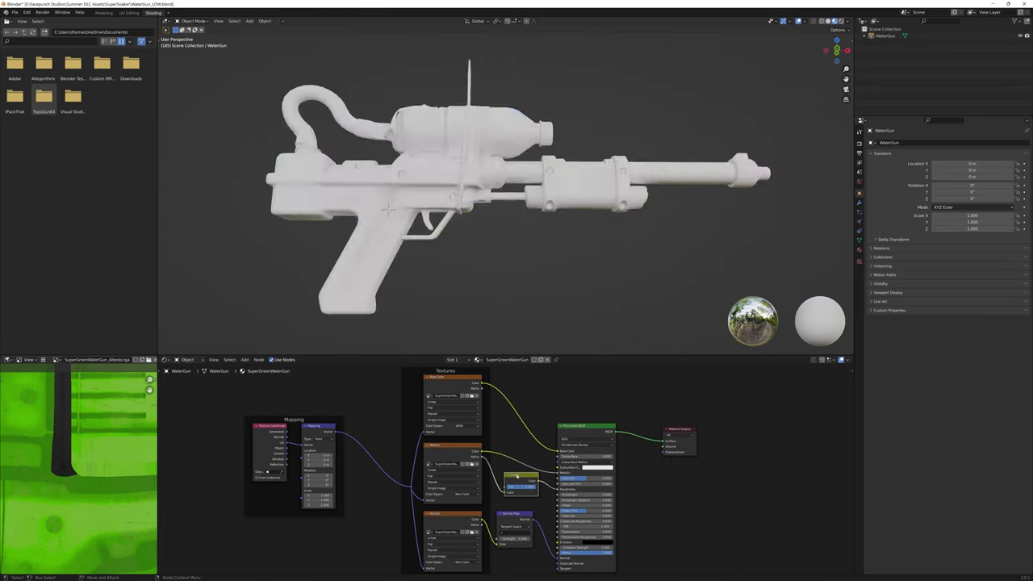
mouse_move(505, 266)
middle_mouse_down()
mouse_move(478, 255)
mouse_move(536, 282)
mouse_move(500, 275)
middle_mouse_up()
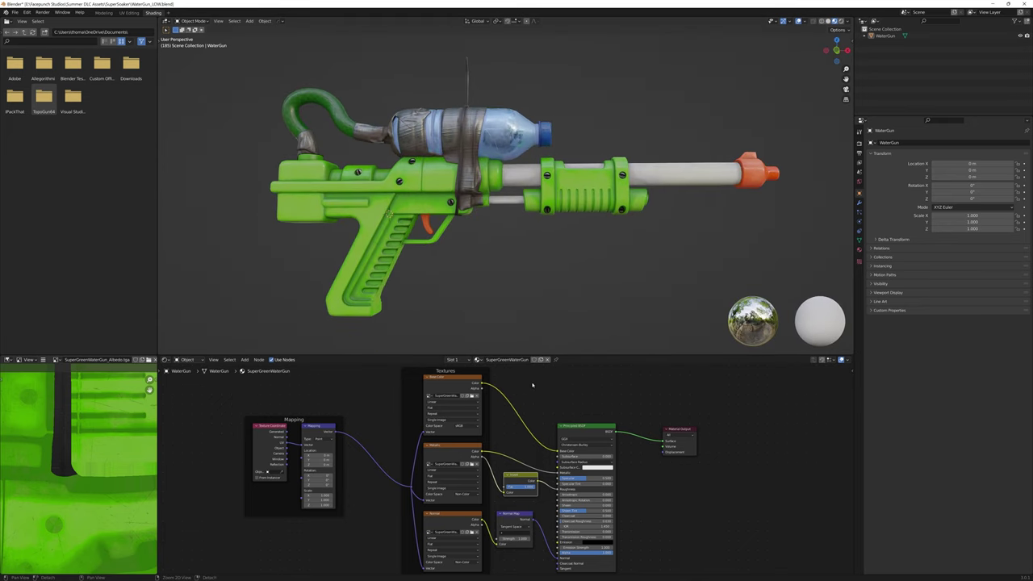
Duplicate the Base Color texture node, place the copy above the original and link the mapping vector to it
middle_click_drag(480, 388, 491, 476)
left_click(476, 484)
key("shift+d")
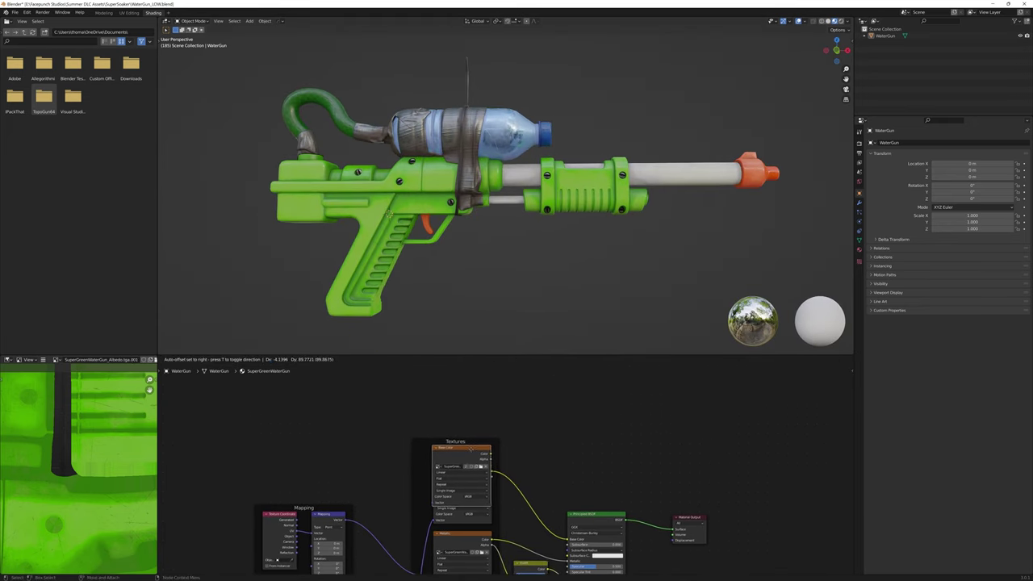
left_click(473, 398)
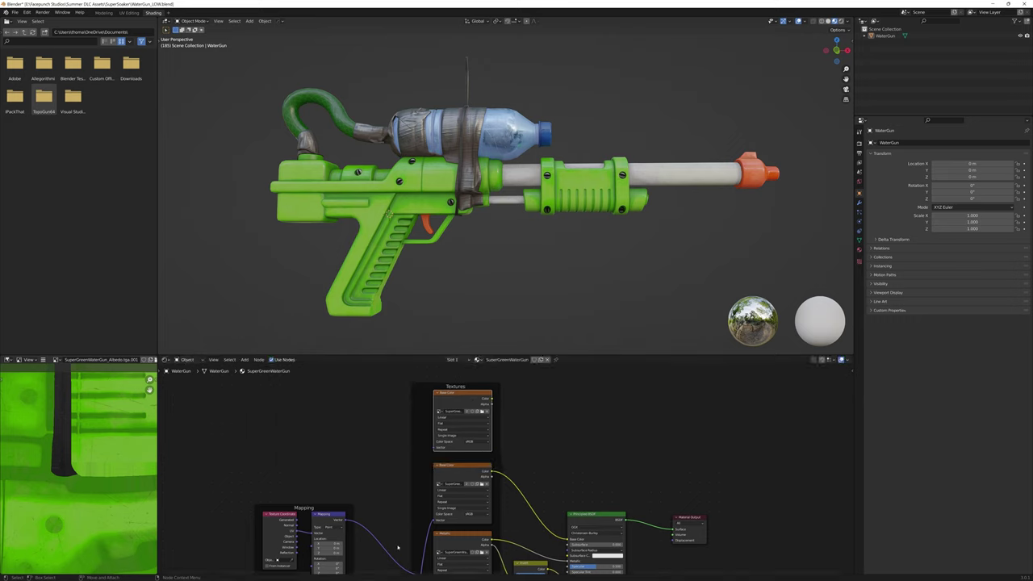
middle_click_drag(398, 547, 403, 526)
left_click_drag(426, 554, 439, 427)
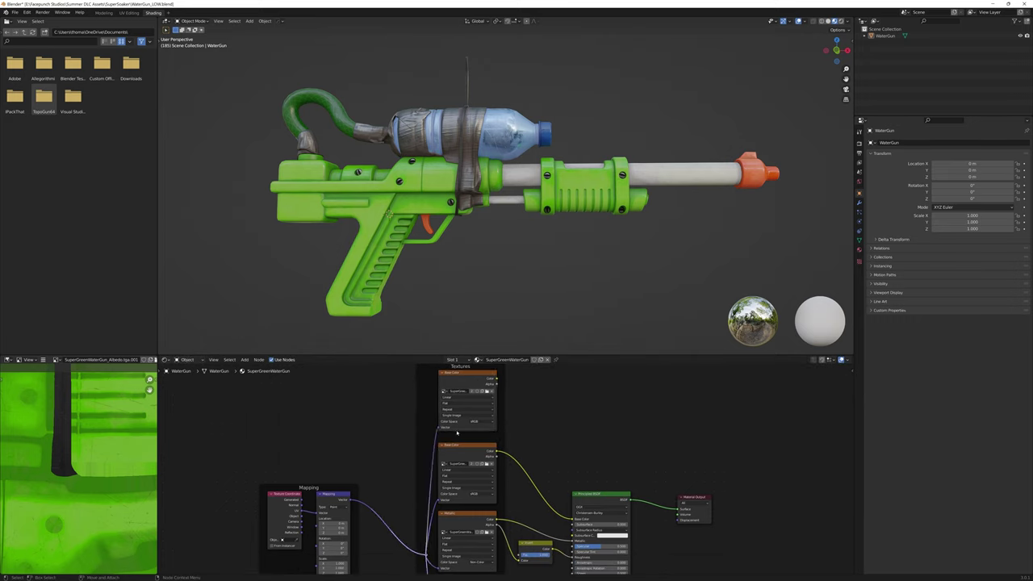
Replace the image in the duplicated texture node with SuperGreenWaterGun_AO.tga
middle_click_drag(539, 409, 492, 432)
left_click(446, 414)
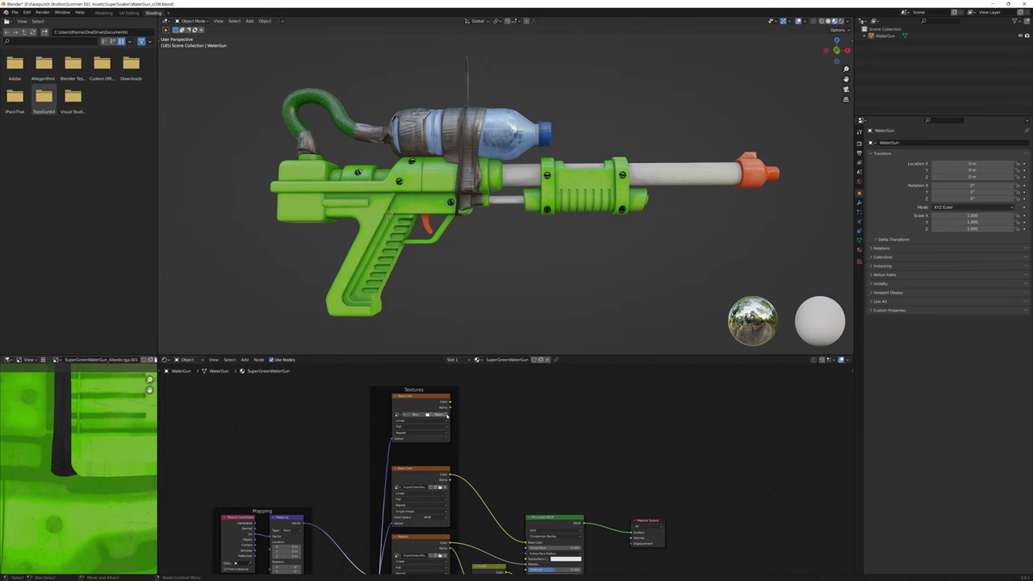
left_click(440, 415)
left_click(476, 170)
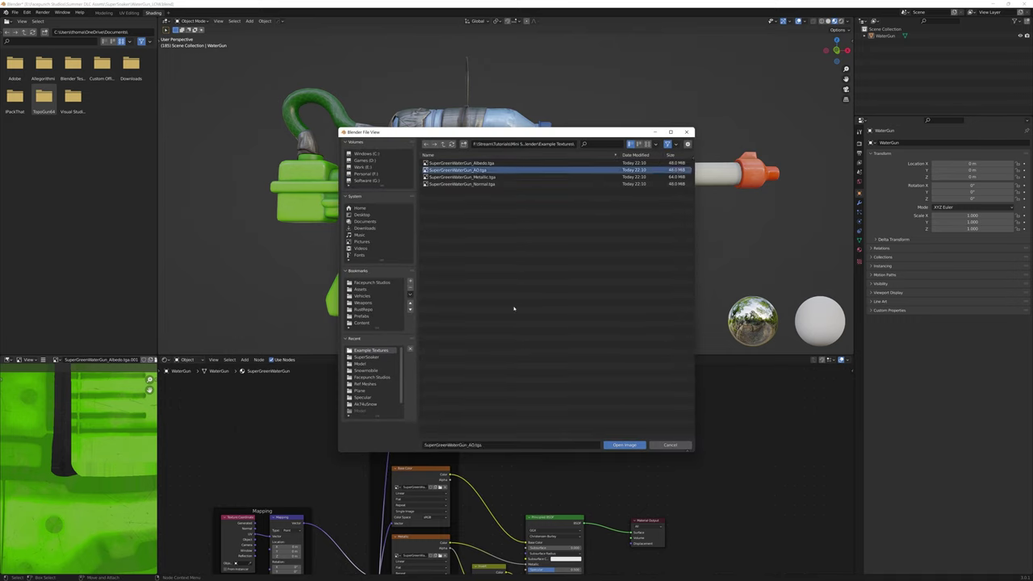
left_click(614, 447)
Add a MixRGB node beside the textures and link the AO and Base Color textures to its two color inputs
key("shift+a")
type("s")
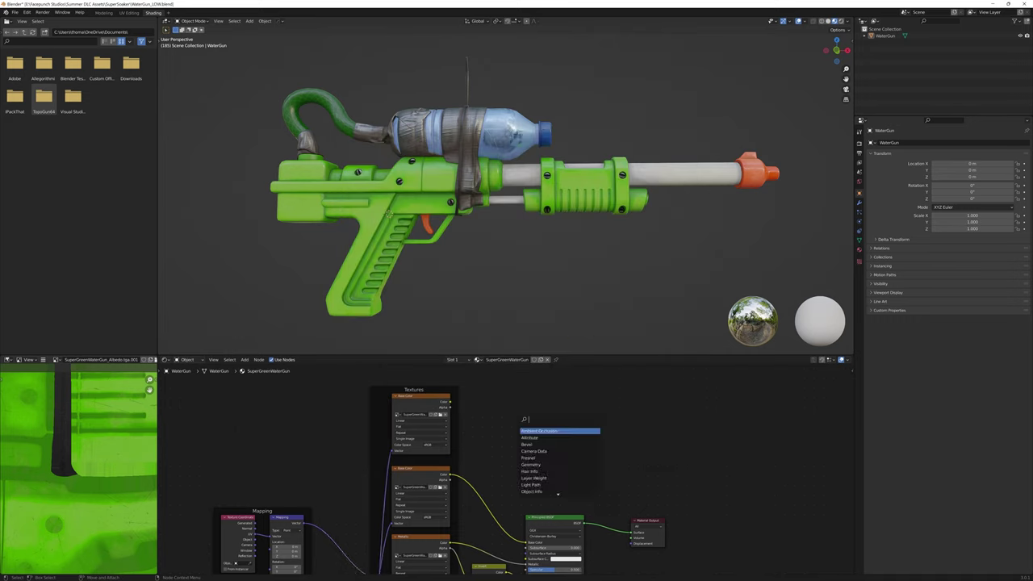
type("mix")
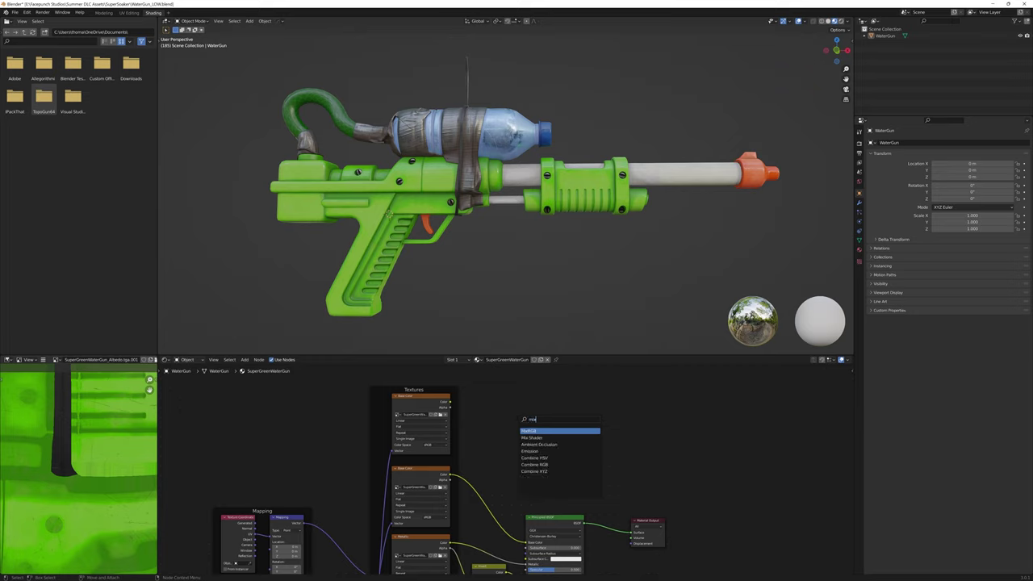
key("Return")
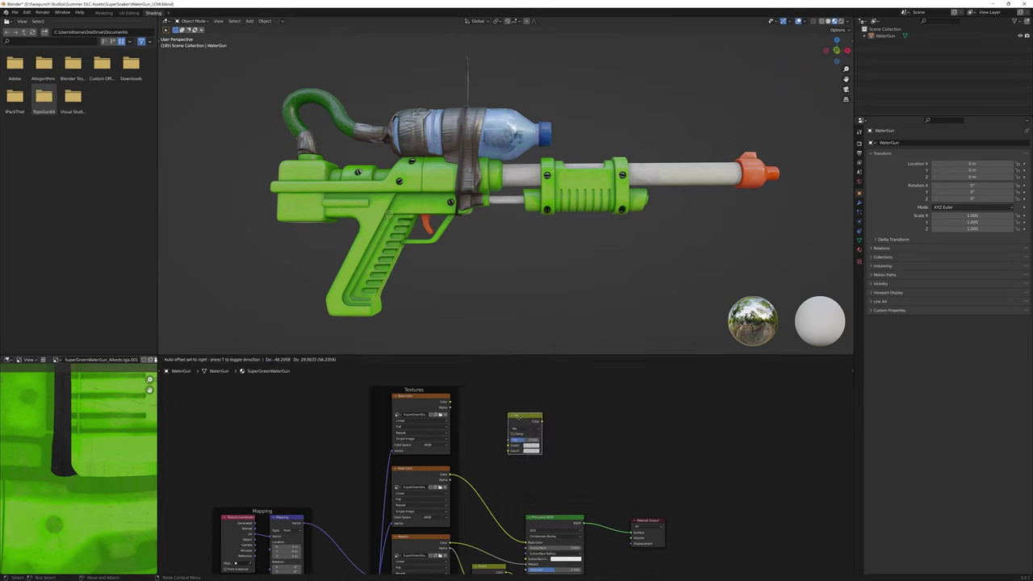
left_click(504, 408)
left_click_drag(450, 401, 491, 434)
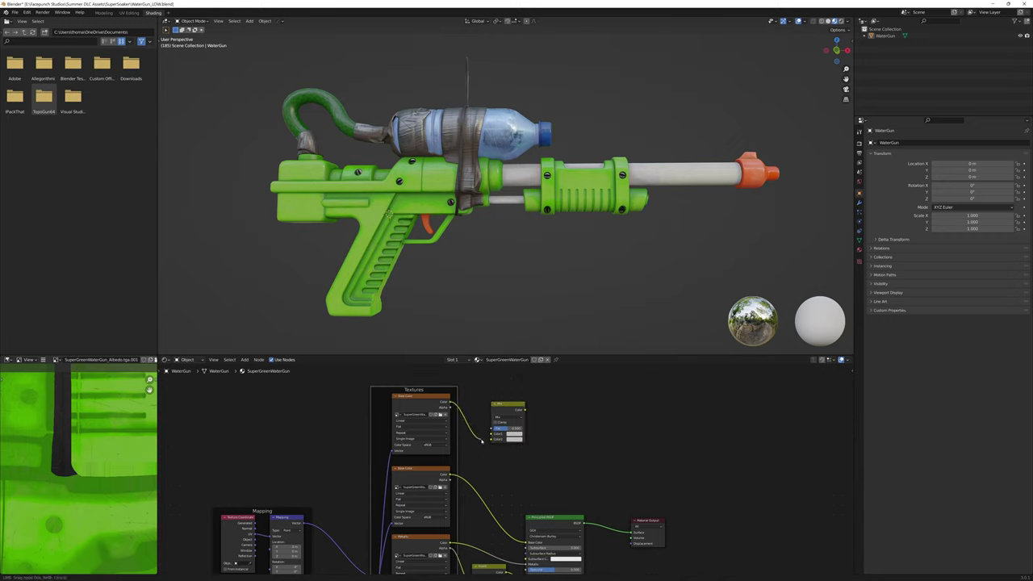
left_click_drag(450, 474, 492, 438)
Set the mix node's blend mode to Multiply and link its Color output to the Principled BSDF's Base Color
left_click(514, 416)
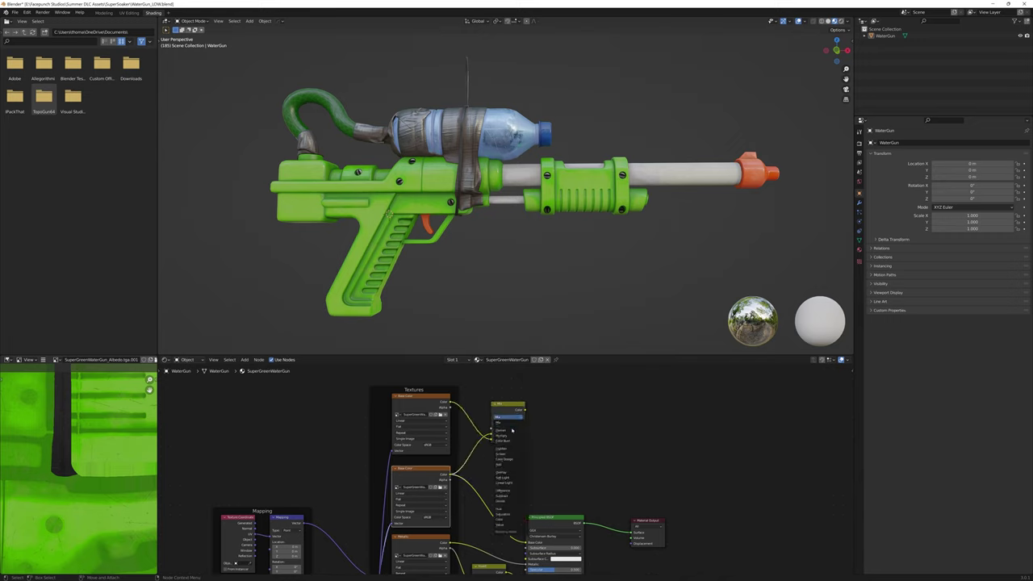
left_click(512, 435)
left_click_drag(525, 411, 527, 537)
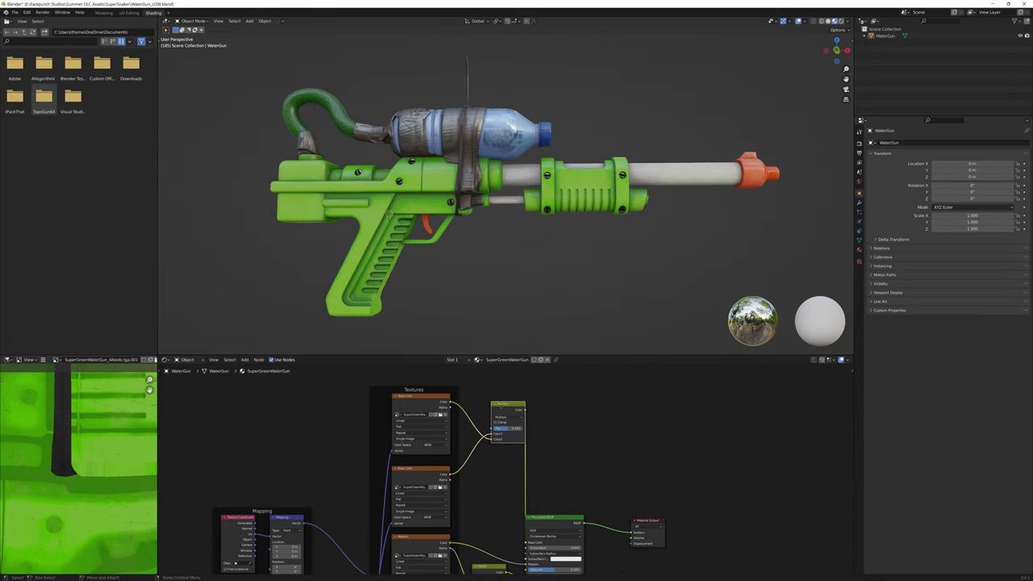
left_click_drag(501, 405, 493, 405)
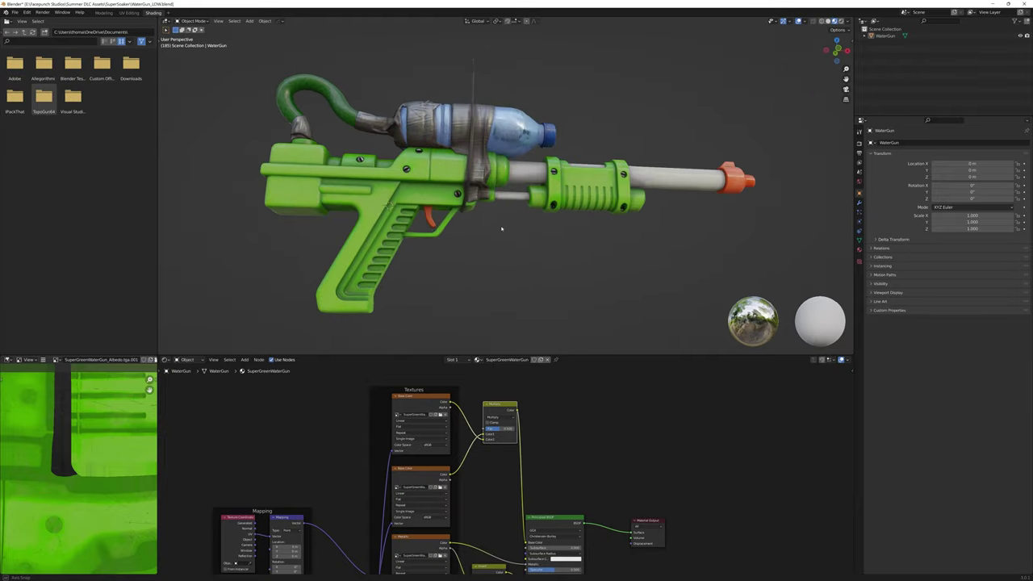